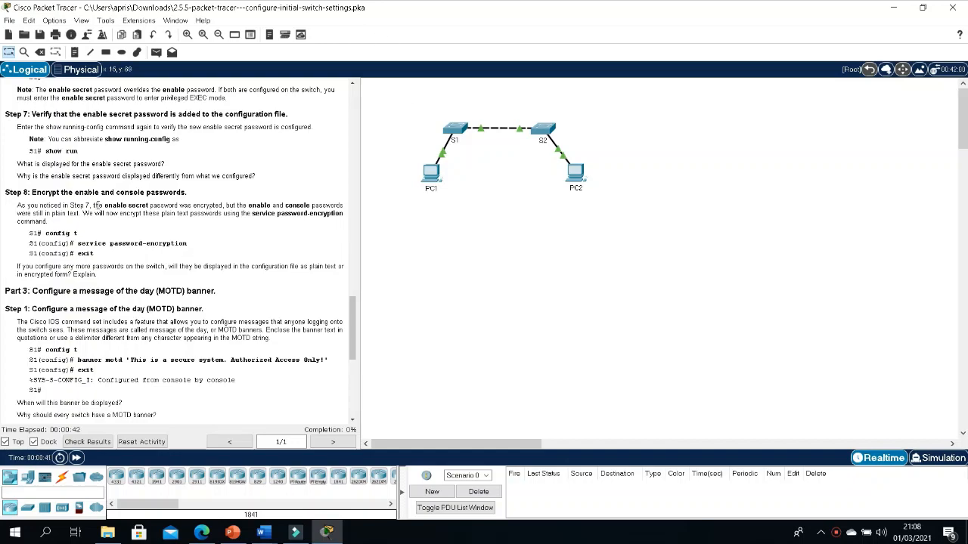
# - Review the activity's objectives, Parts 1 to 5, at the start of the instructions
pyautogui.scroll(8, 64, 167)
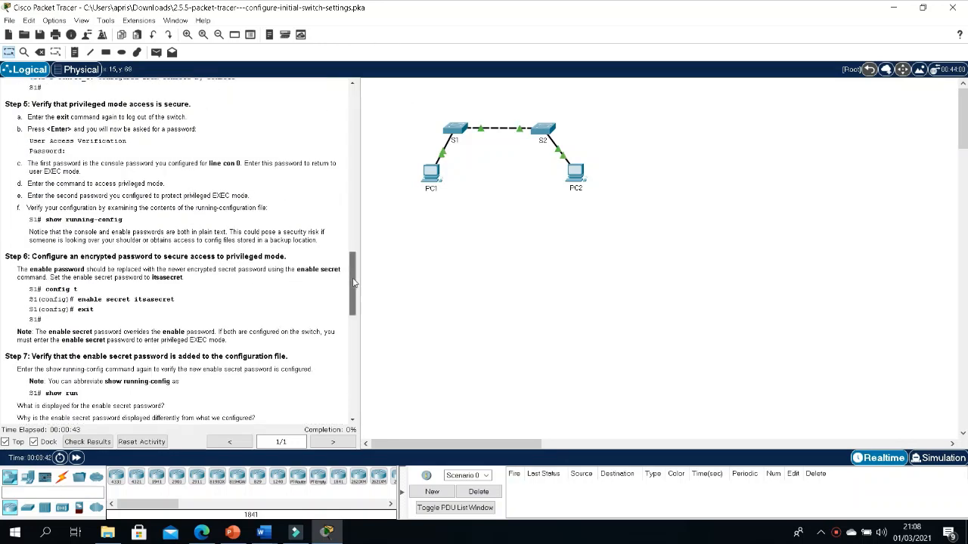
pyautogui.moveTo(354, 283); pyautogui.dragTo(350, 118)
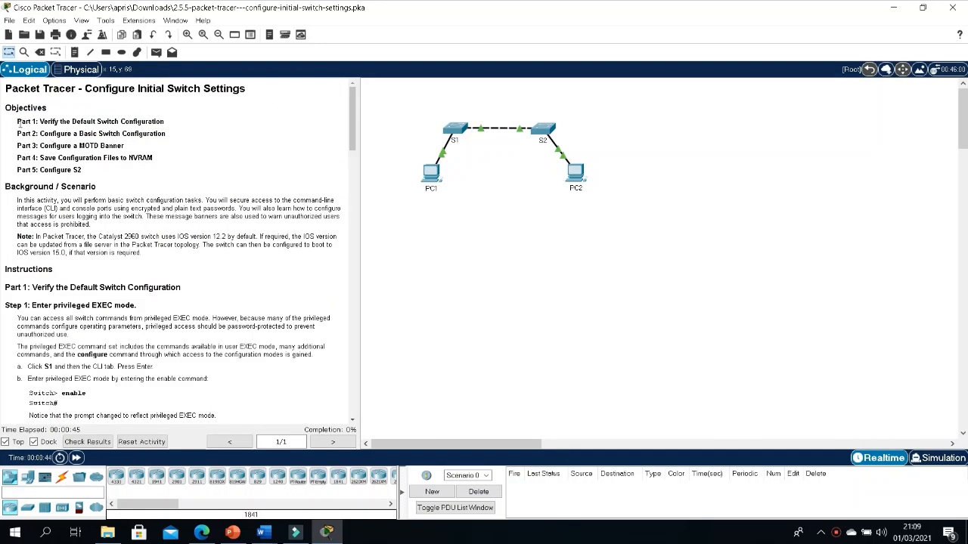
pyautogui.moveTo(17, 125); pyautogui.dragTo(173, 129)
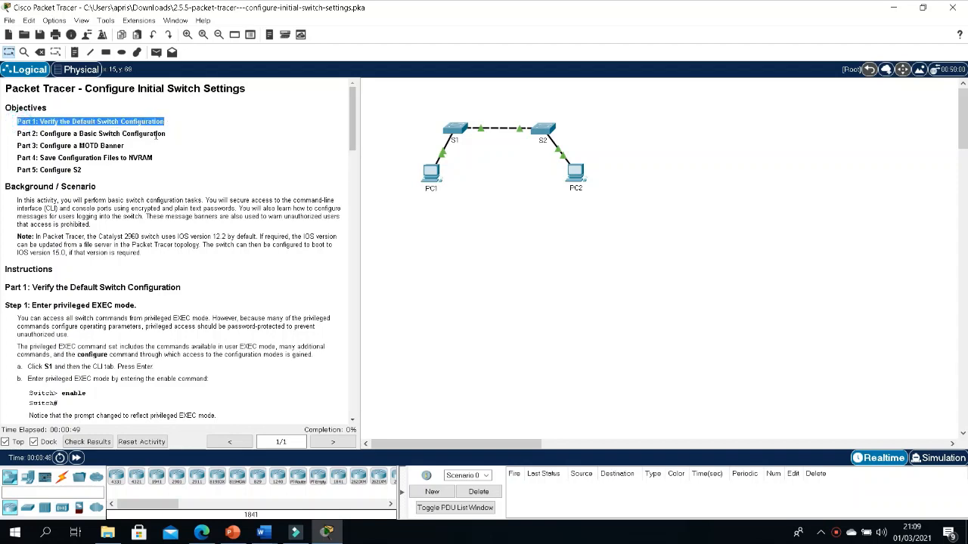
pyautogui.click(102, 125)
pyautogui.moveTo(86, 123); pyautogui.dragTo(157, 124)
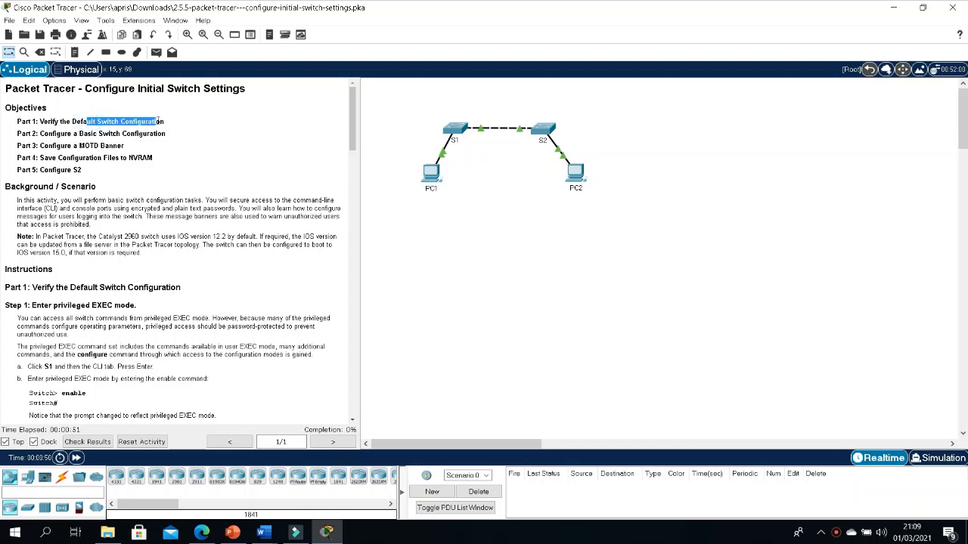
pyautogui.moveTo(52, 133); pyautogui.dragTo(179, 139)
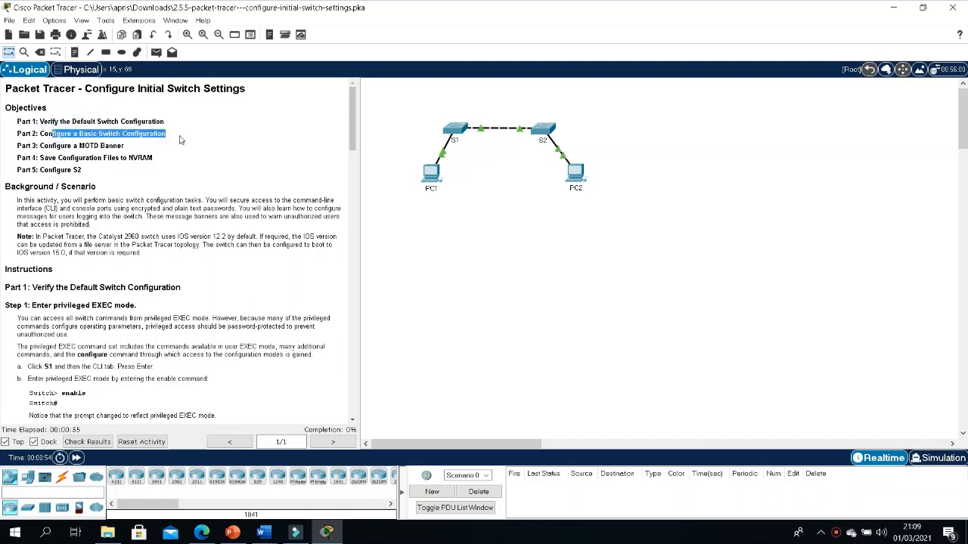
pyautogui.moveTo(62, 146); pyautogui.dragTo(146, 150)
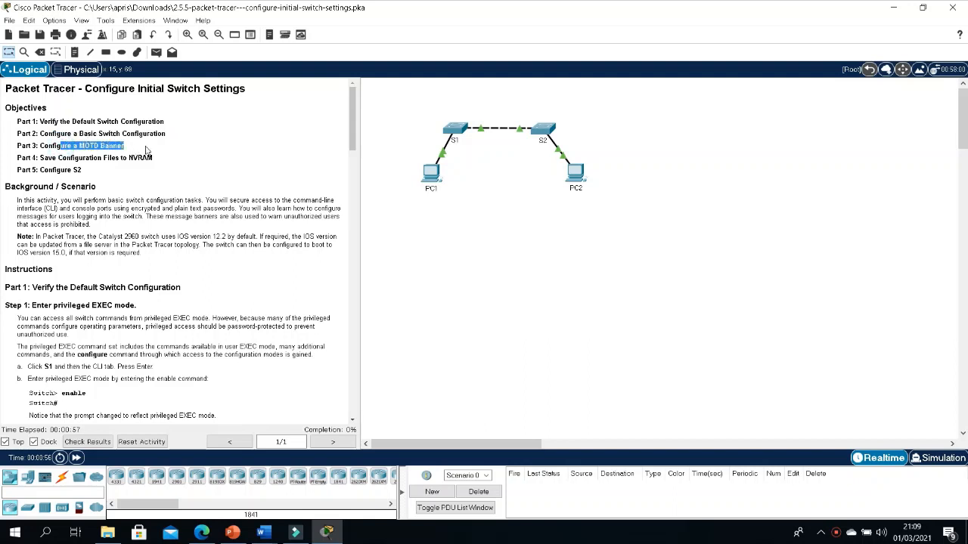
pyautogui.moveTo(58, 158); pyautogui.dragTo(169, 158)
pyautogui.click(168, 157)
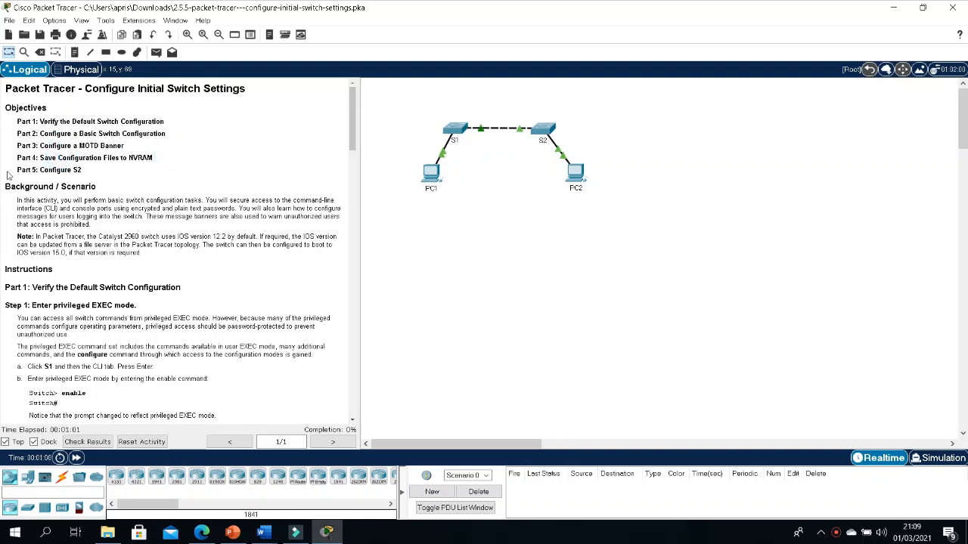
pyautogui.moveTo(9, 174); pyautogui.dragTo(96, 173)
pyautogui.click(95, 174)
# - Read the Part 1, Step 1 instructions on entering privileged EXEC mode
pyautogui.scroll(-2, 69, 261)
pyautogui.moveTo(29, 245); pyautogui.dragTo(167, 248)
pyautogui.click(96, 238)
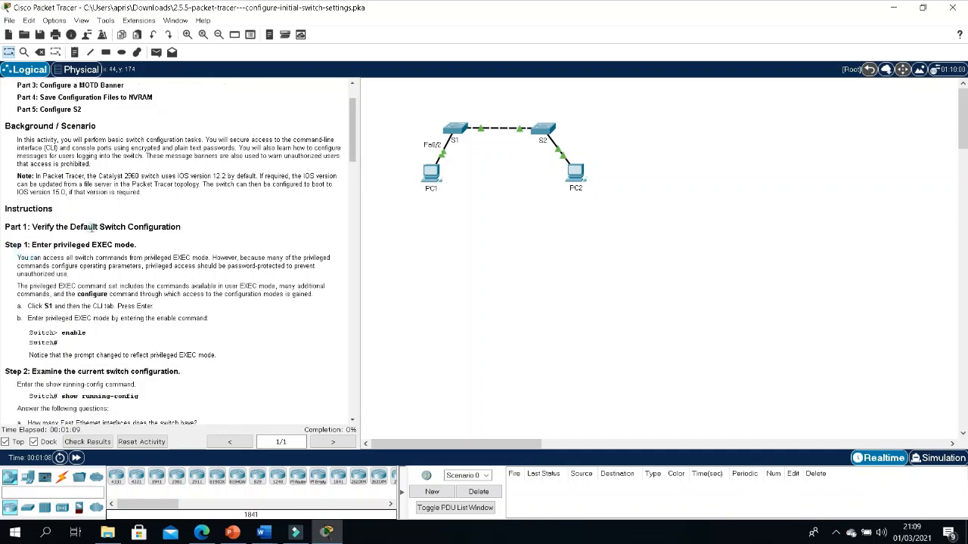
pyautogui.moveTo(42, 227); pyautogui.dragTo(190, 232)
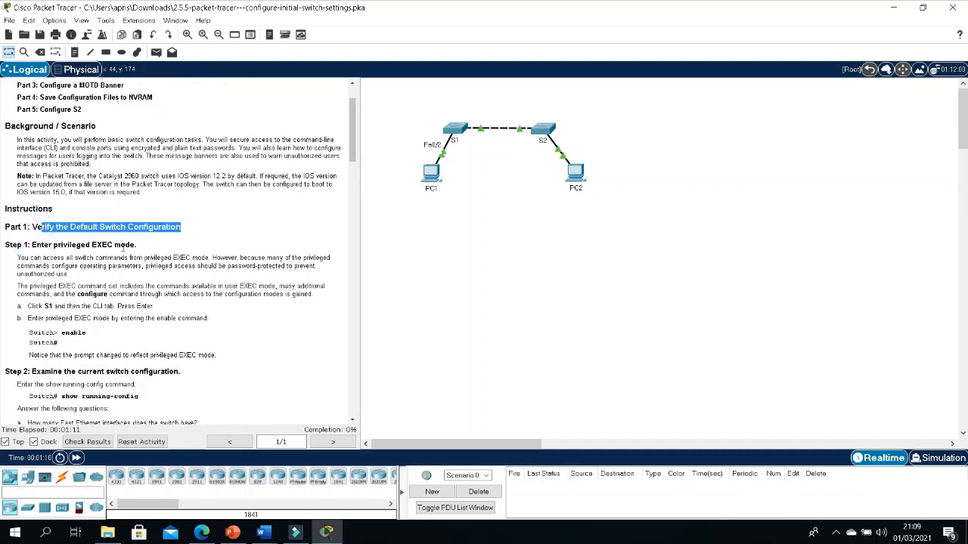
pyautogui.moveTo(31, 258); pyautogui.dragTo(114, 256)
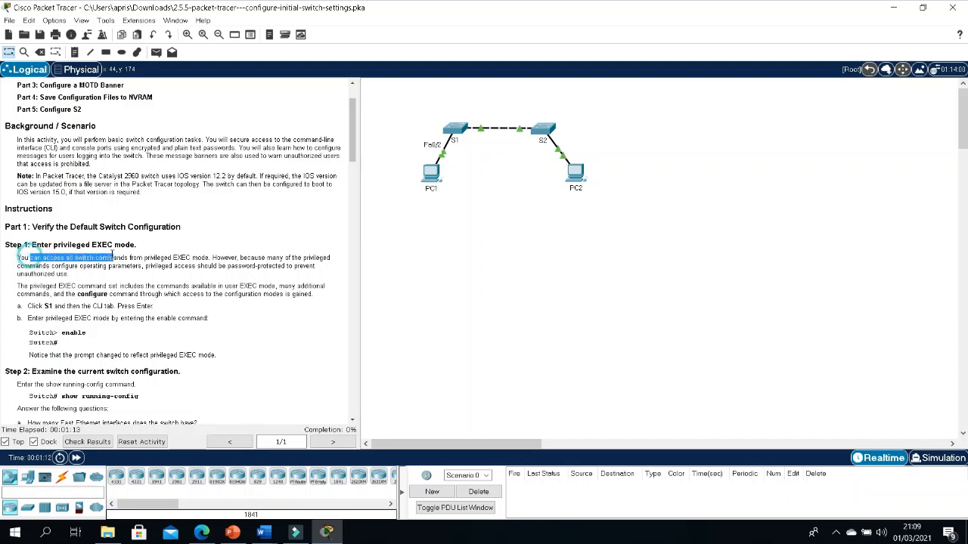
pyautogui.moveTo(66, 287); pyautogui.dragTo(99, 284)
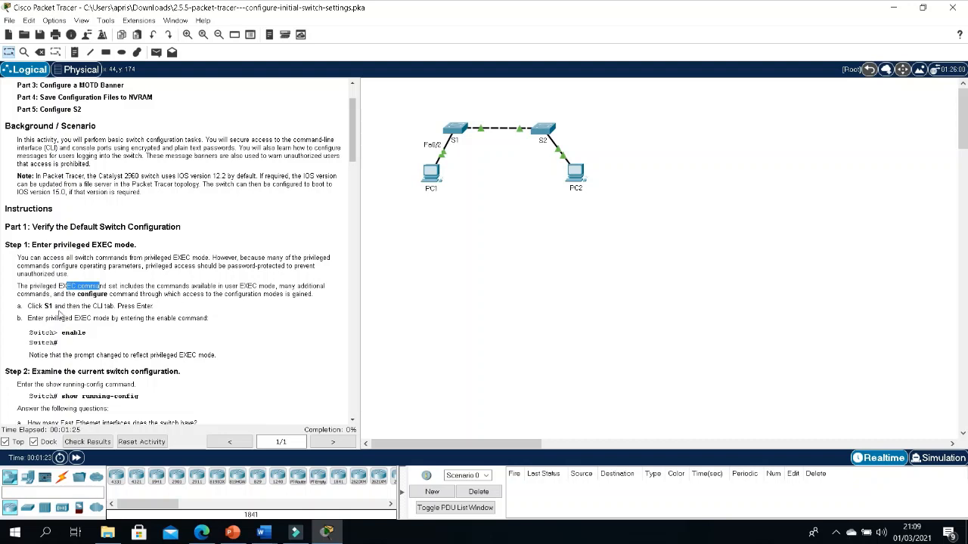
# - Open the command line of switch S1 and enter privileged EXEC mode with the enable command
pyautogui.click(455, 136)
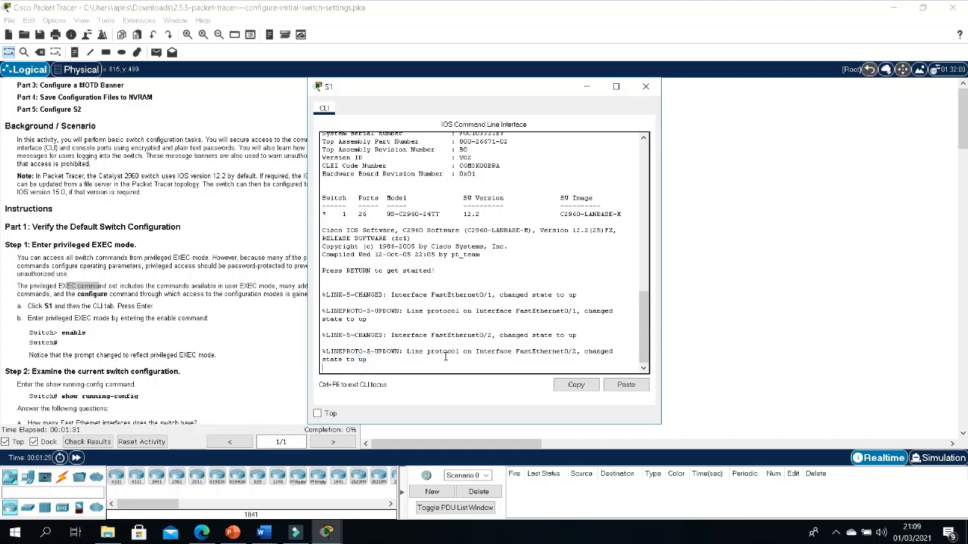
pyautogui.press('Return')
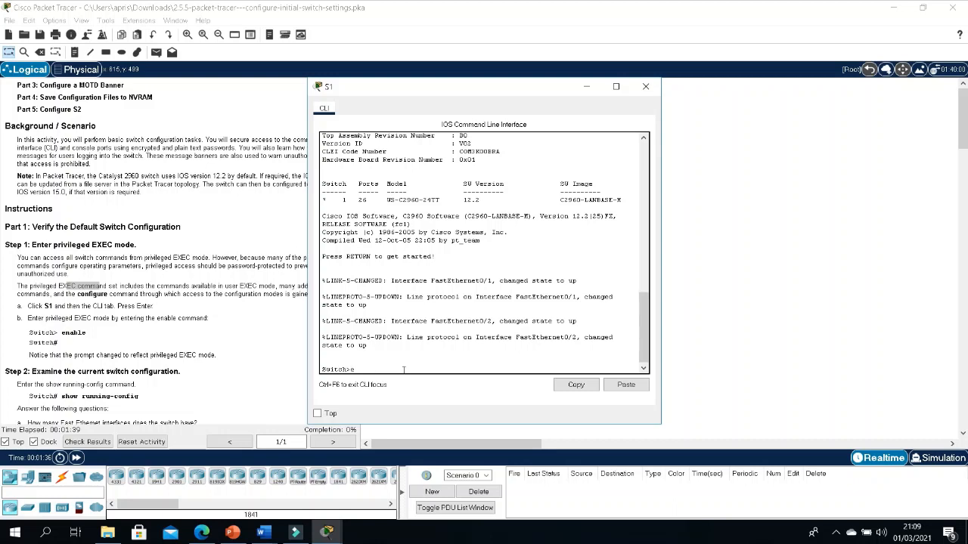
pyautogui.write('enable')
pyautogui.press('Return')
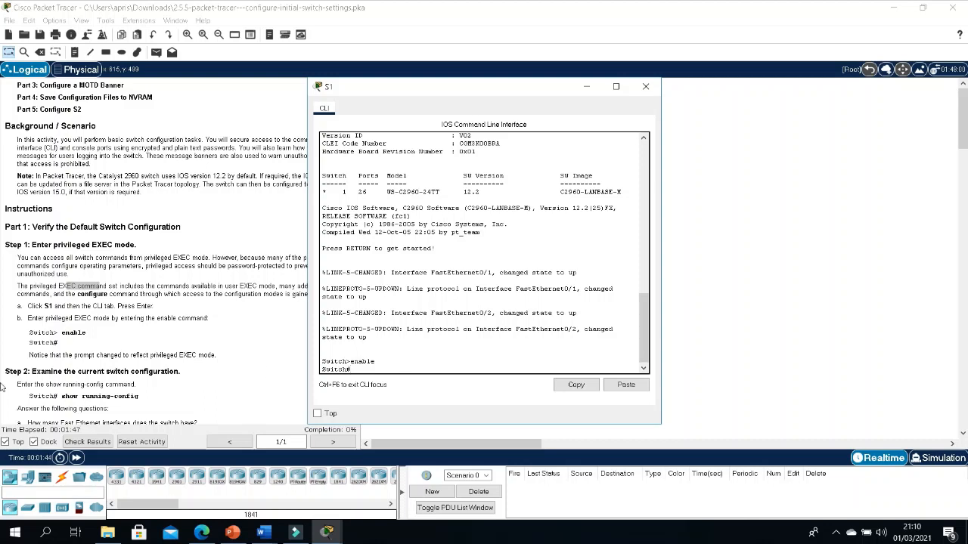
# - Display S1's current configuration with show running-config and page on to the FastEthernet interface list
pyautogui.scroll(-1, 61, 371)
pyautogui.scroll(-5, 72, 365)
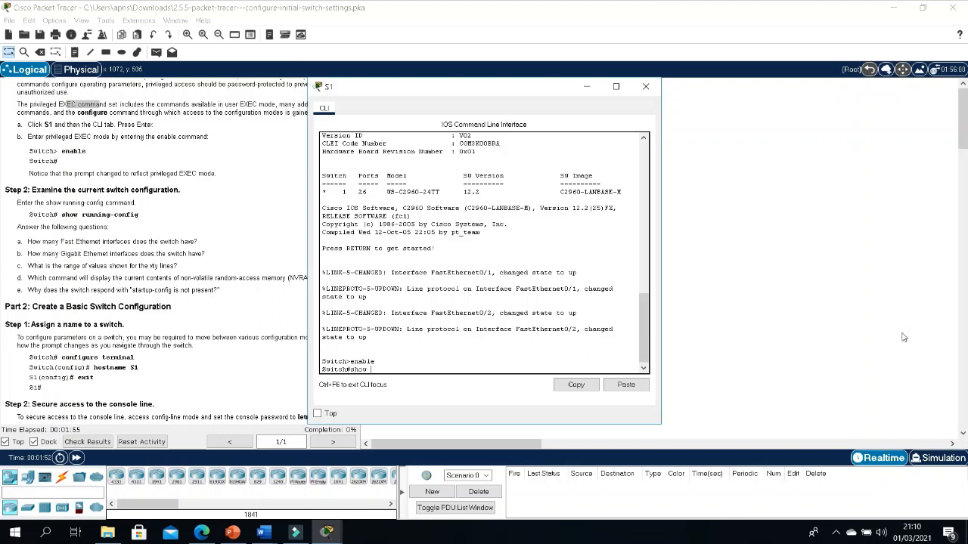
pyautogui.press('Tab')
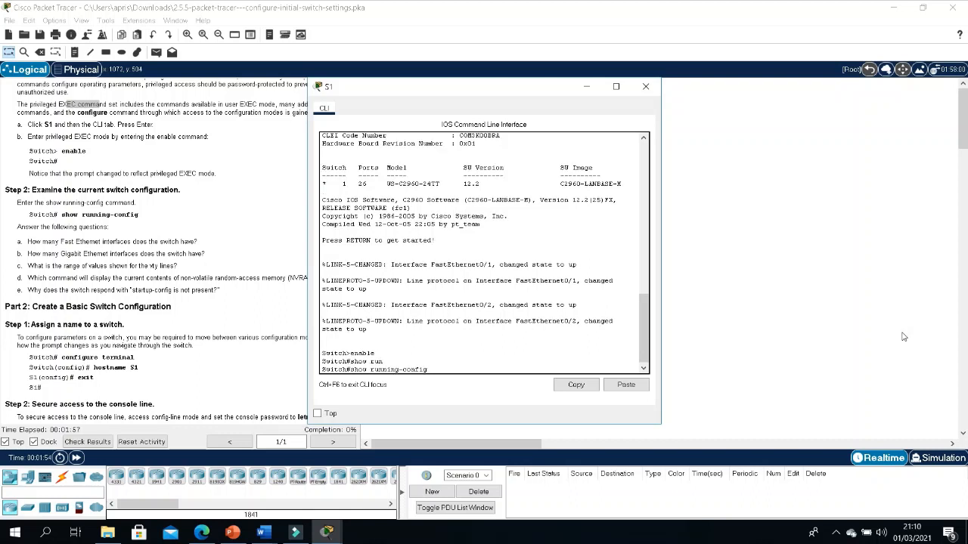
pyautogui.press('Return')
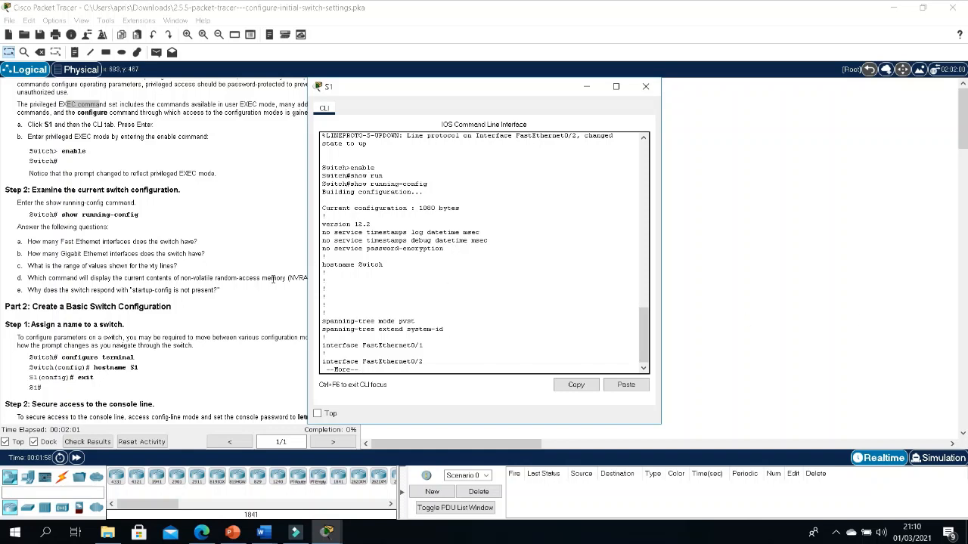
pyautogui.press('space')
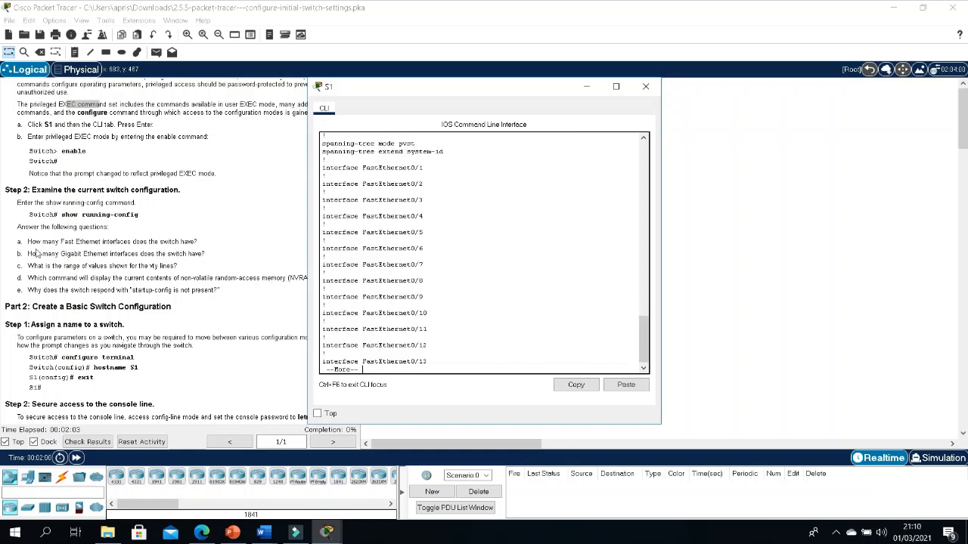
# - Examine the running configuration on S1 to count its Fast Ethernet and Gigabit Ethernet interfaces for questions a and b
pyautogui.moveTo(75, 242); pyautogui.dragTo(159, 242)
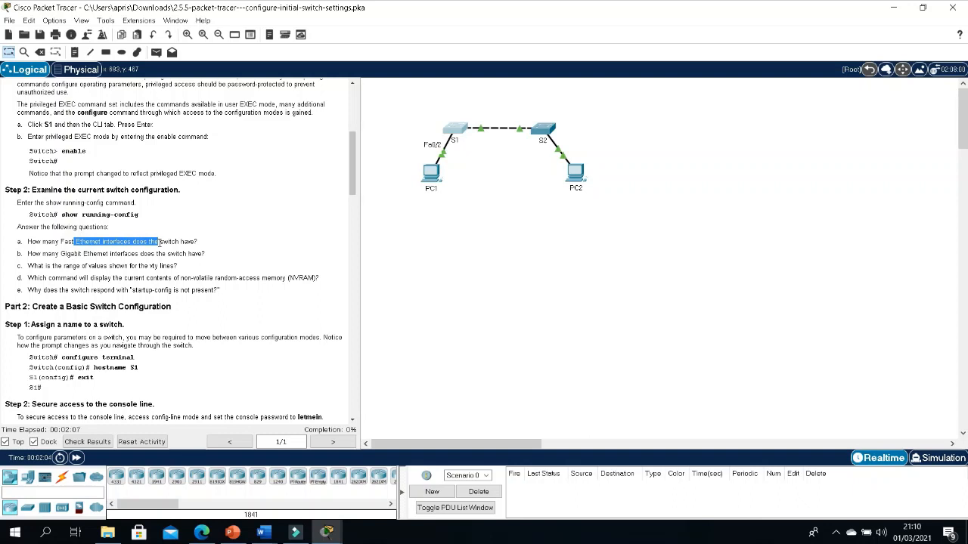
pyautogui.click(327, 532)
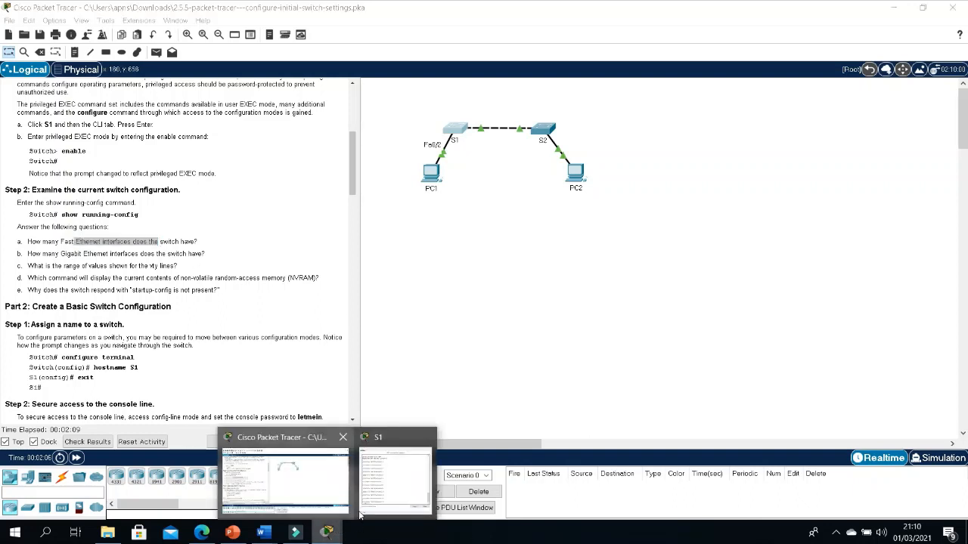
pyautogui.click(389, 481)
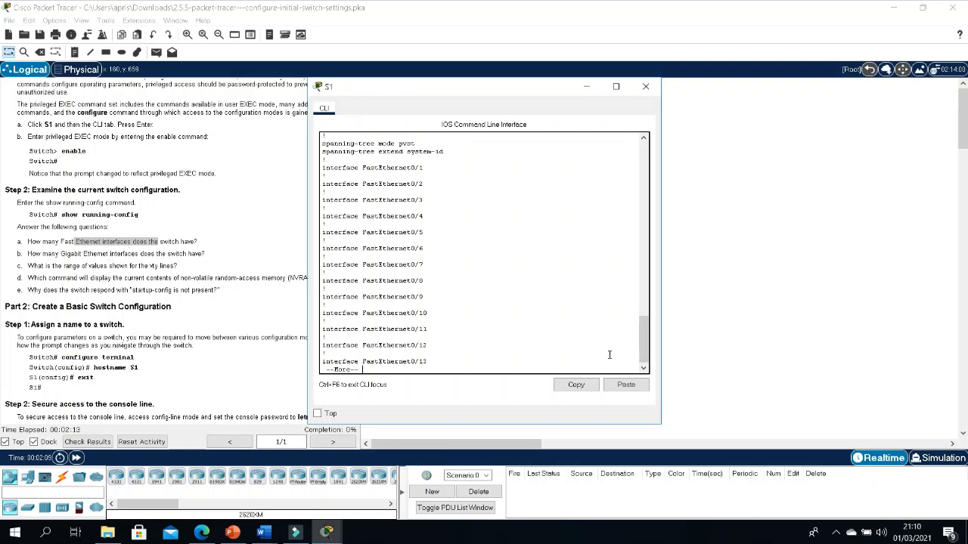
pyautogui.moveTo(643, 356)
pyautogui.mouseDown()
pyautogui.moveTo(643, 334)
pyautogui.moveTo(643, 353)
pyautogui.mouseUp()
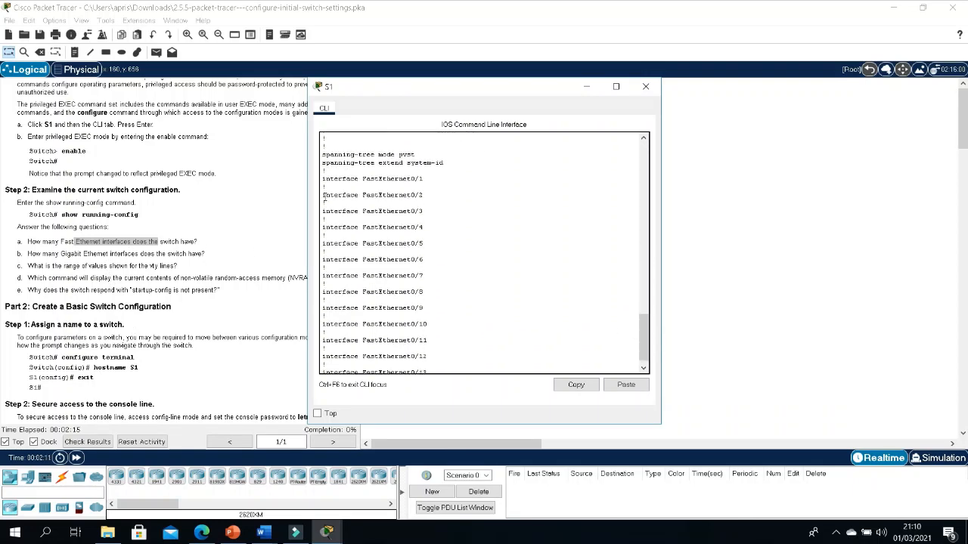
pyautogui.scroll(-1, 430, 327)
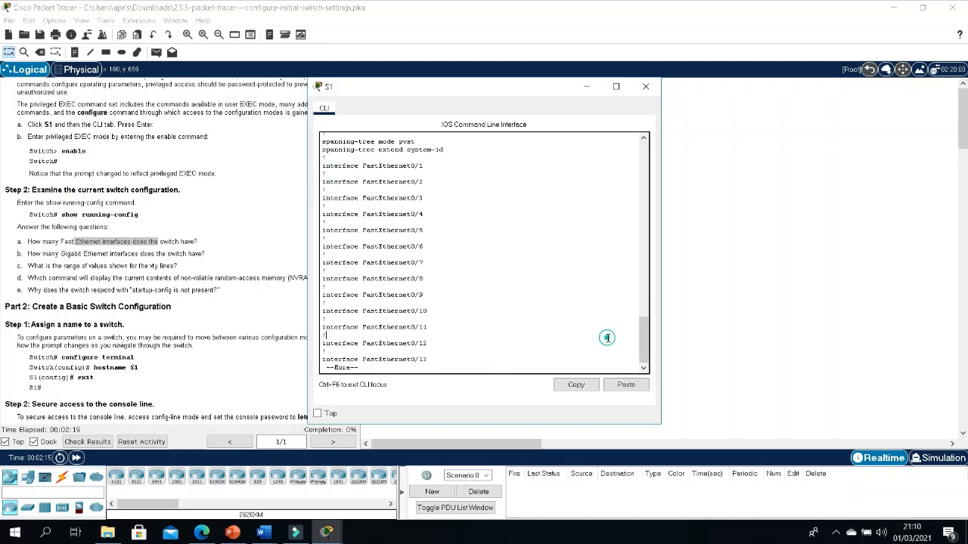
pyautogui.press('space')
pyautogui.press('space')
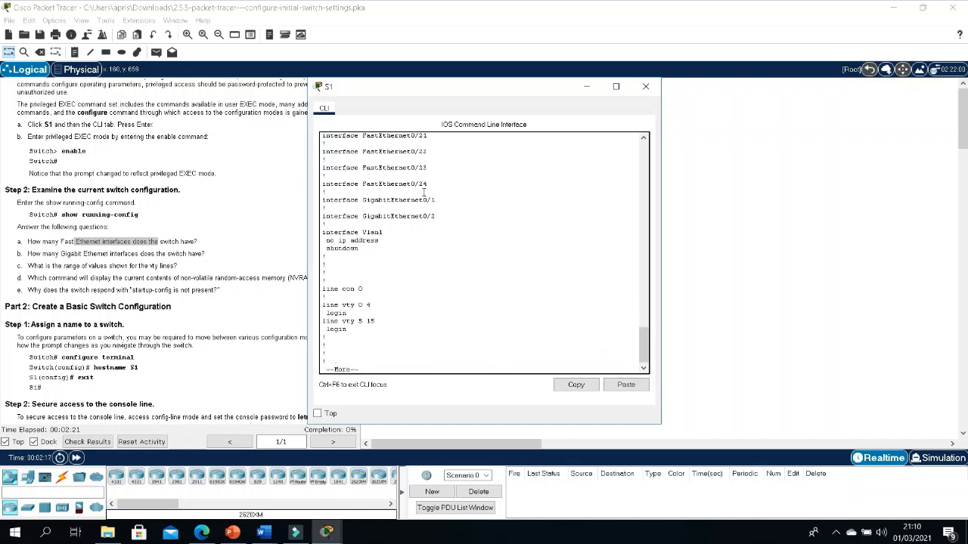
pyautogui.moveTo(427, 187); pyautogui.dragTo(329, 177)
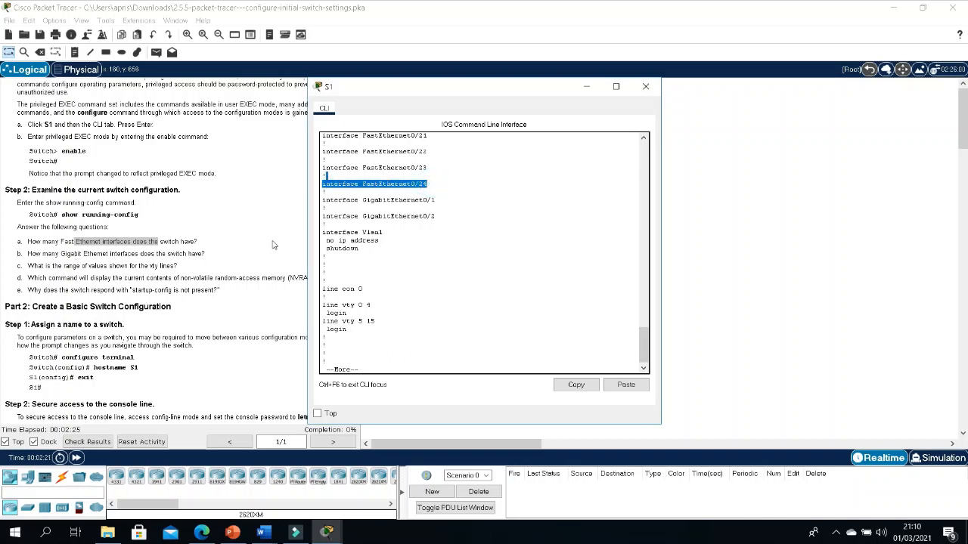
pyautogui.moveTo(450, 217); pyautogui.dragTo(323, 196)
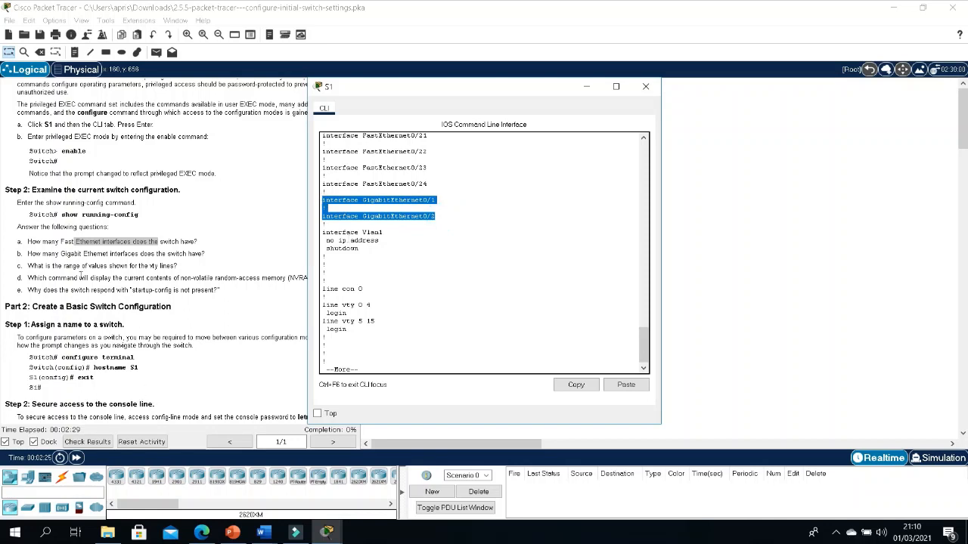
# - Read question c and check the range of vty line values in S1's running configuration
pyautogui.moveTo(52, 268); pyautogui.dragTo(177, 267)
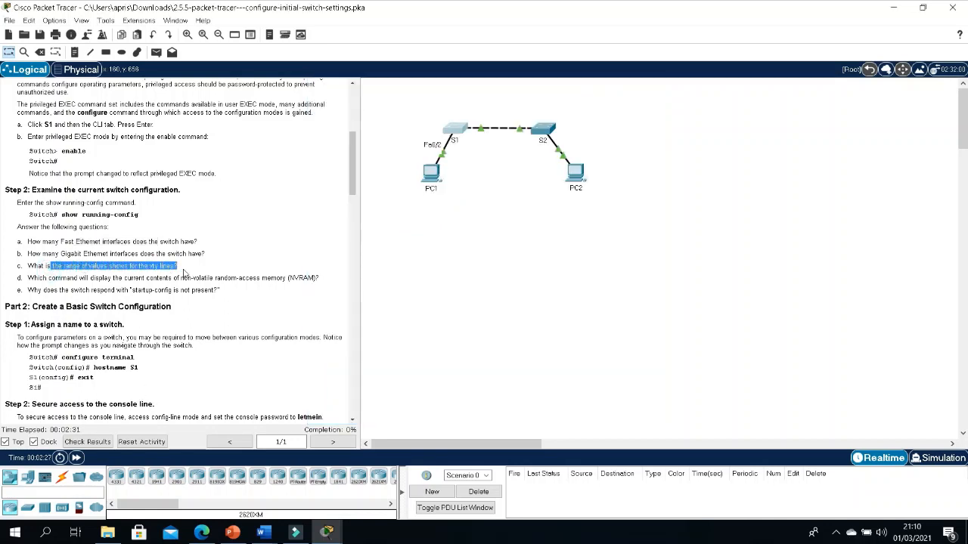
pyautogui.moveTo(326, 532)
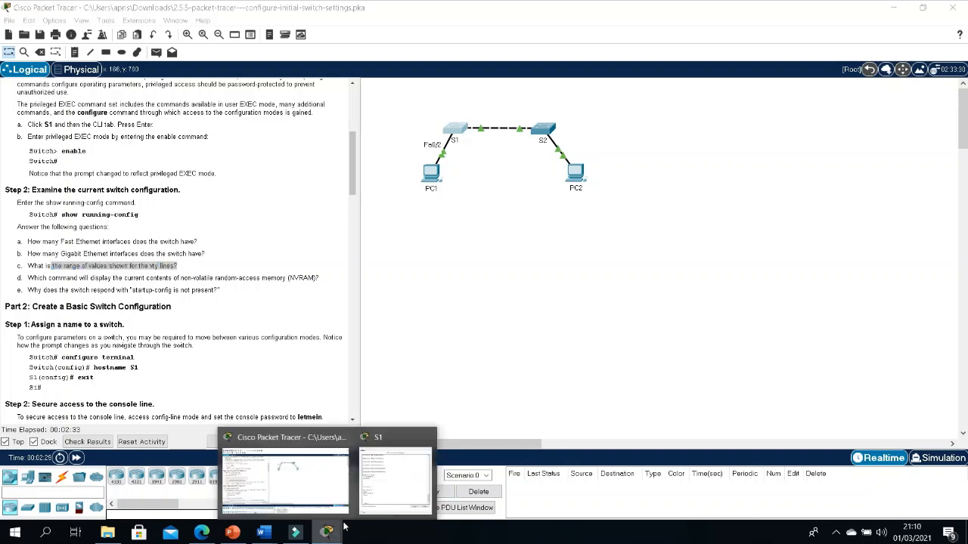
pyautogui.click(384, 475)
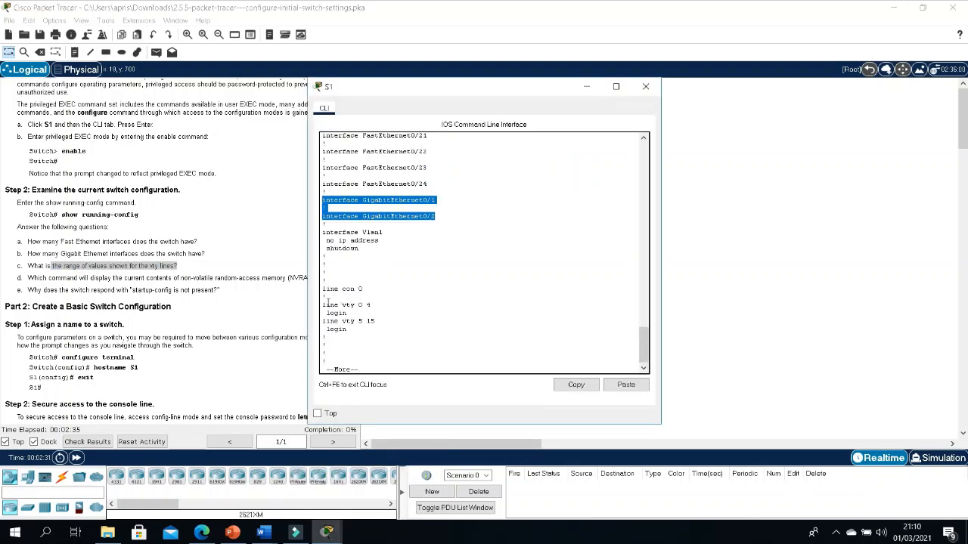
pyautogui.click(377, 320)
pyautogui.moveTo(324, 293); pyautogui.dragTo(380, 322)
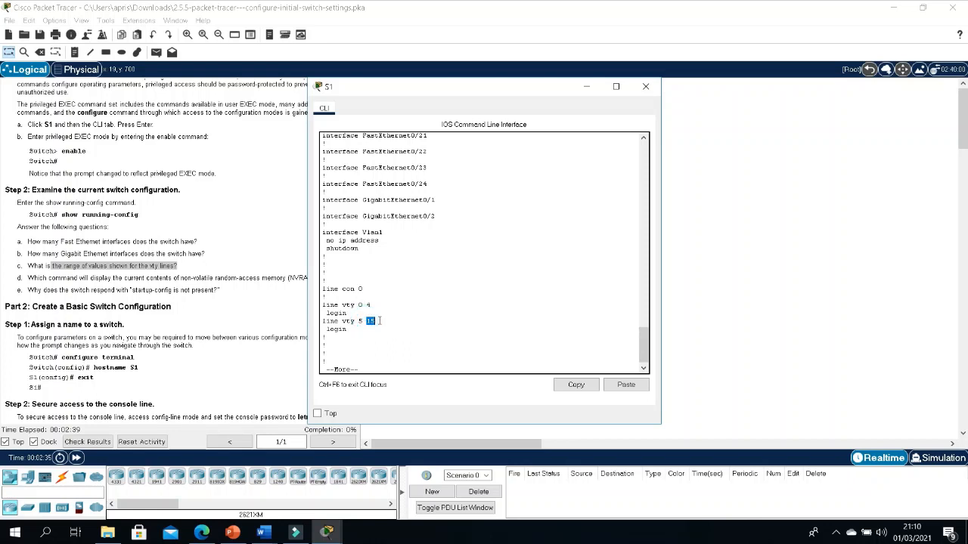
# - Move the S1 window clear of the instructions and page the running configuration to its end
pyautogui.moveTo(405, 90); pyautogui.dragTo(477, 83)
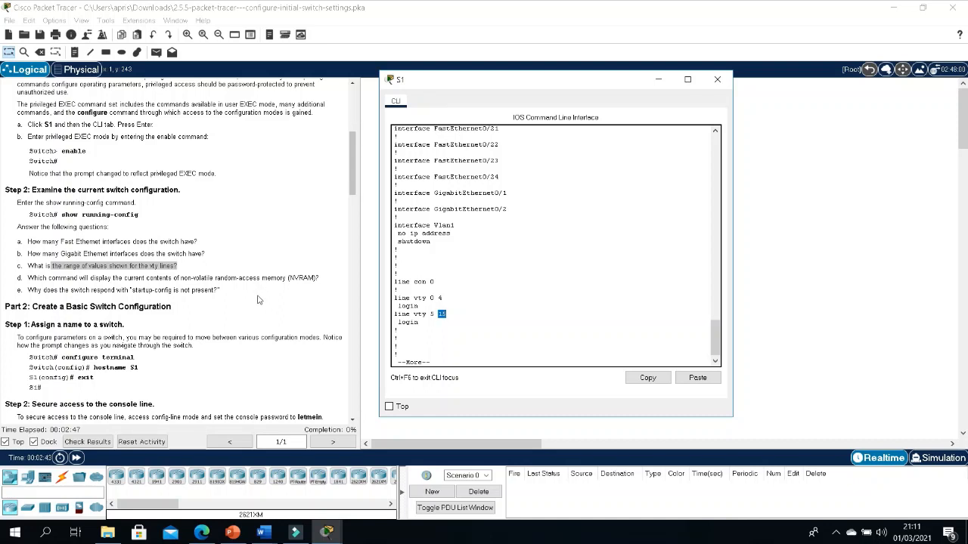
pyautogui.click(437, 361)
pyautogui.press('space')
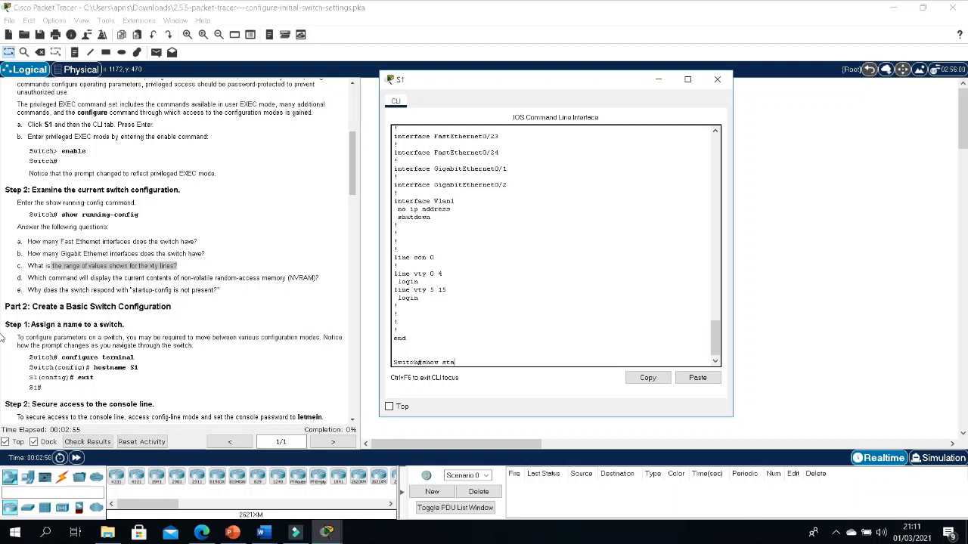
# - Check the NVRAM contents on S1 with show startup-config and read question e about the switch's response
pyautogui.write('show stat')
pyautogui.press('Tab')
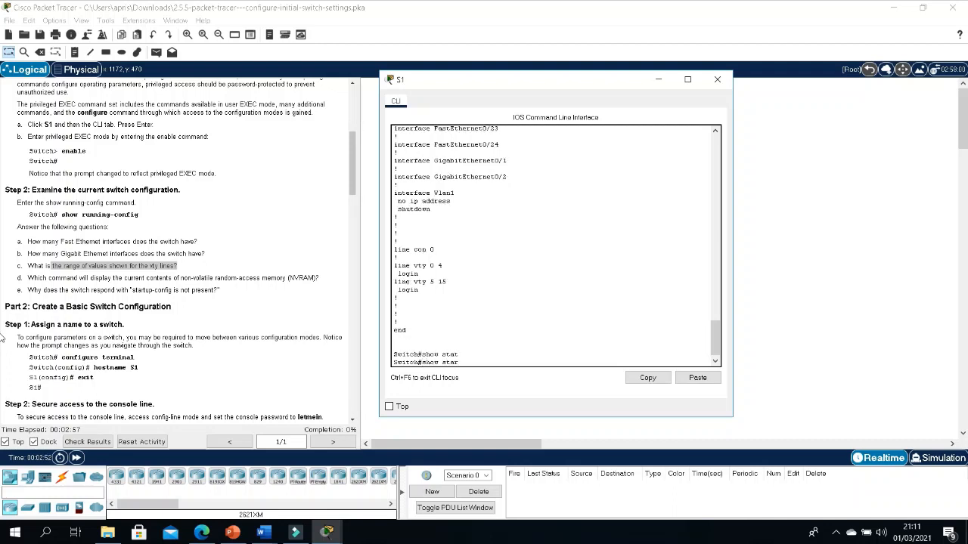
pyautogui.write('tup-config')
pyautogui.press('Tab')
pyautogui.press('Return')
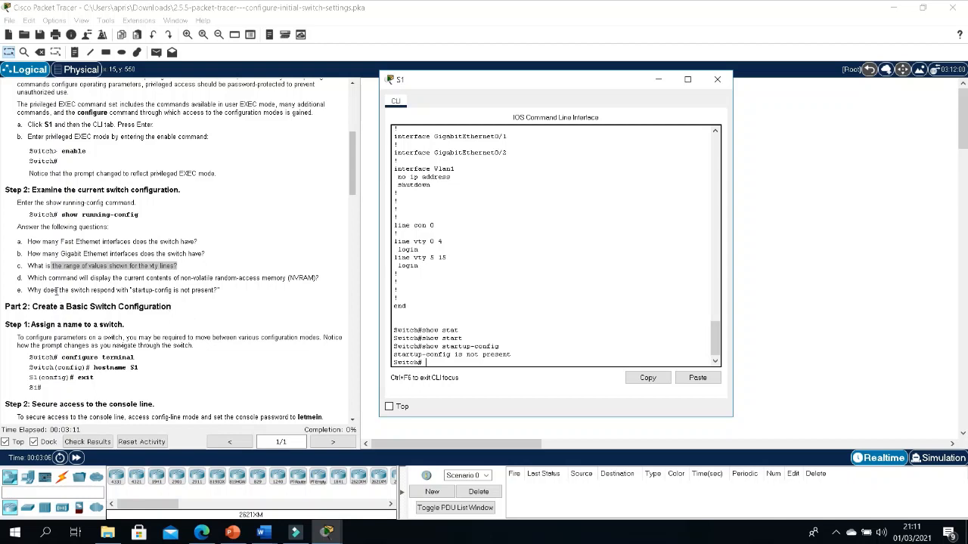
pyautogui.moveTo(53, 292); pyautogui.dragTo(202, 293)
pyautogui.click(201, 294)
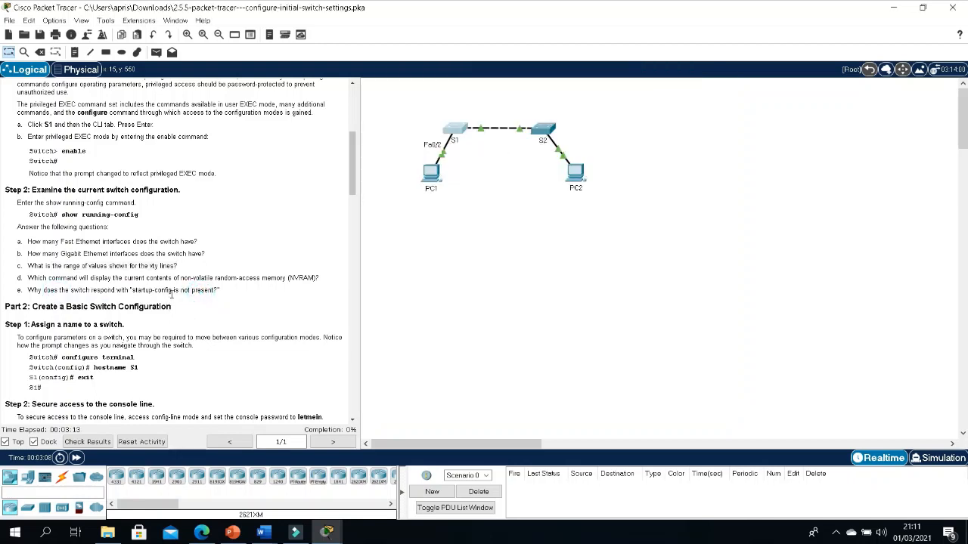
# - Read the Part 2 instructions on assigning a name to the switch
pyautogui.click(326, 531)
pyautogui.click(362, 514)
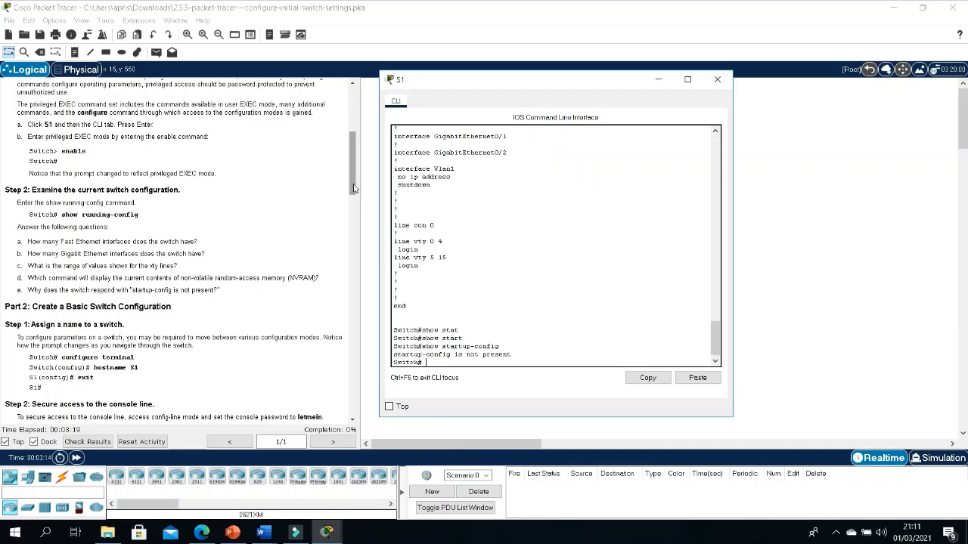
pyautogui.moveTo(352, 191); pyautogui.dragTo(352, 216)
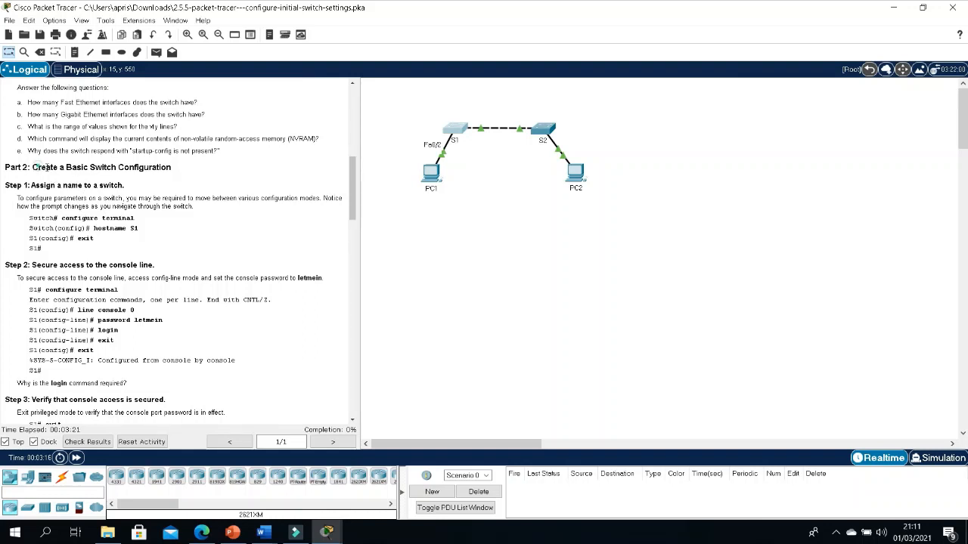
pyautogui.moveTo(36, 167); pyautogui.dragTo(111, 171)
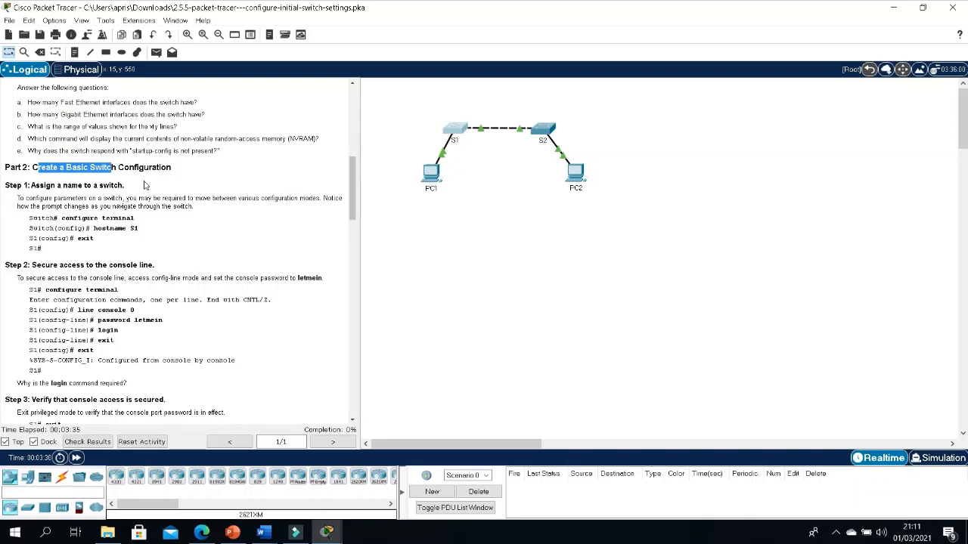
# - Enter global configuration mode in the S1 command line with configure terminal
pyautogui.moveTo(326, 532)
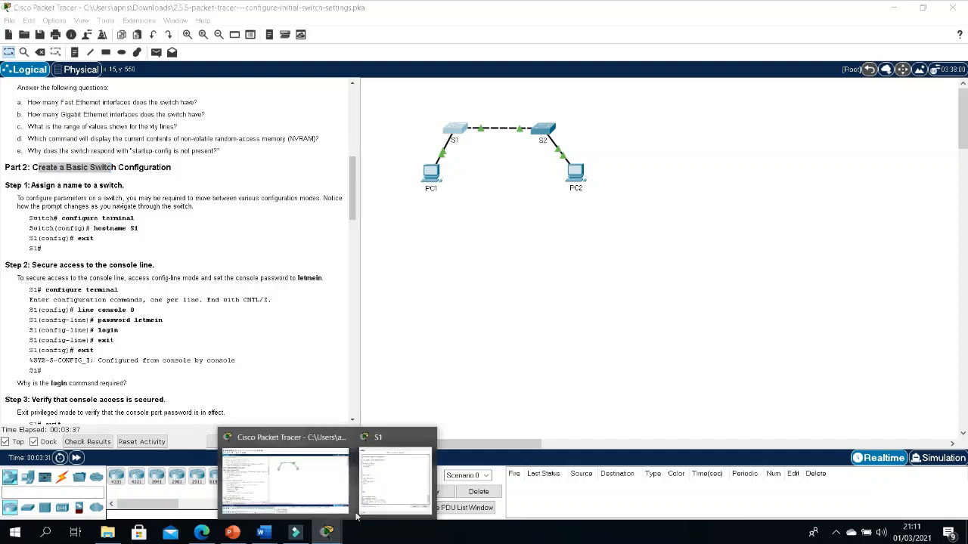
pyautogui.click(396, 471)
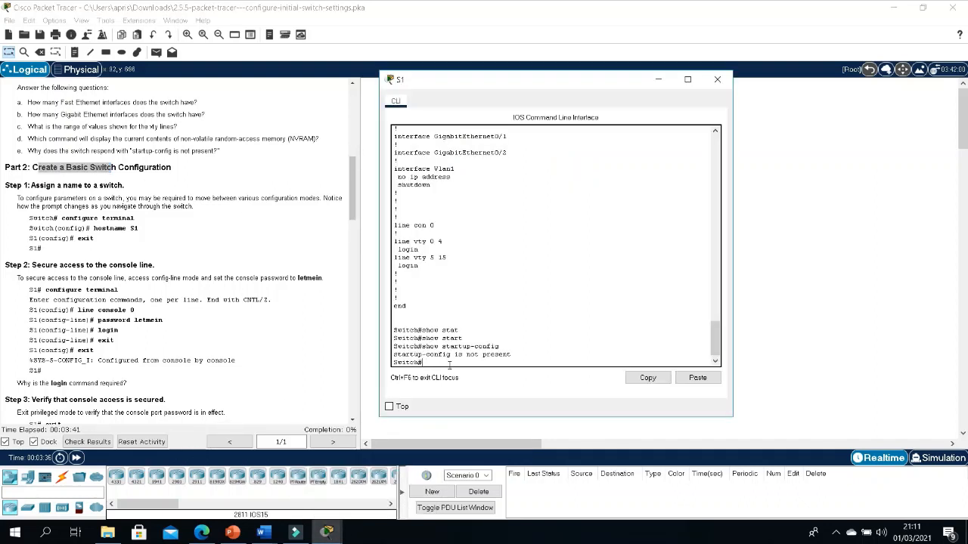
pyautogui.write('config')
pyautogui.press('Tab')
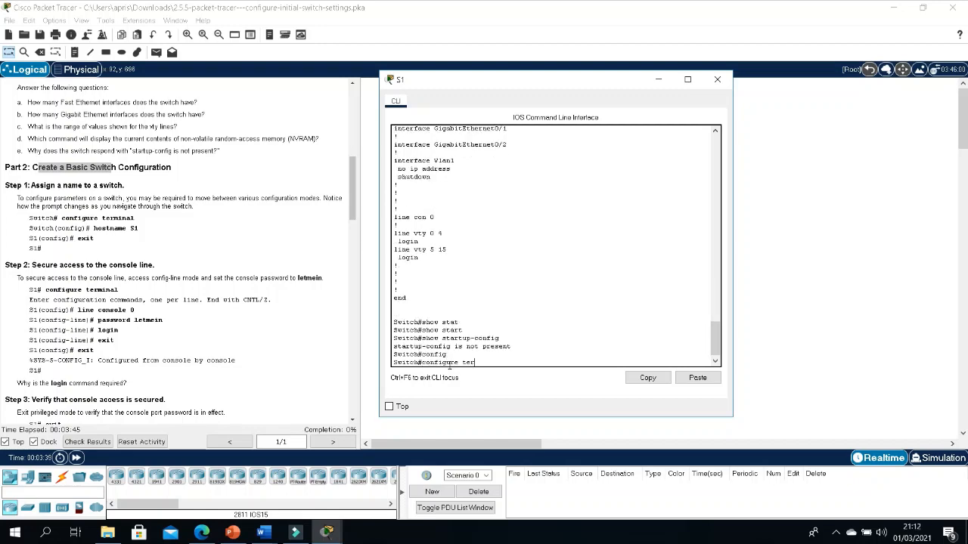
pyautogui.write('term')
pyautogui.press('Tab')
pyautogui.press('Return')
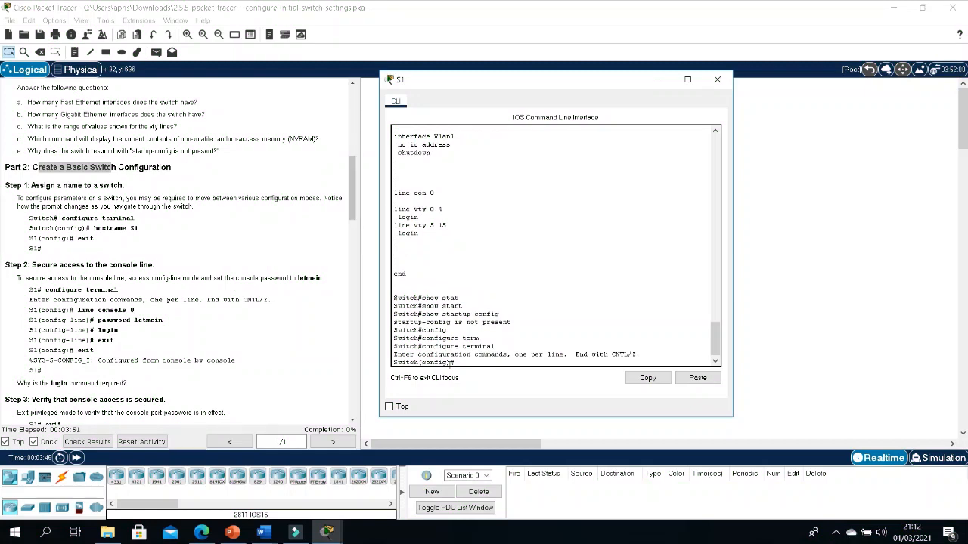
# - Set the switch hostname to S1 and return to privileged EXEC mode
pyautogui.write('hostname S1')
pyautogui.press('Return')
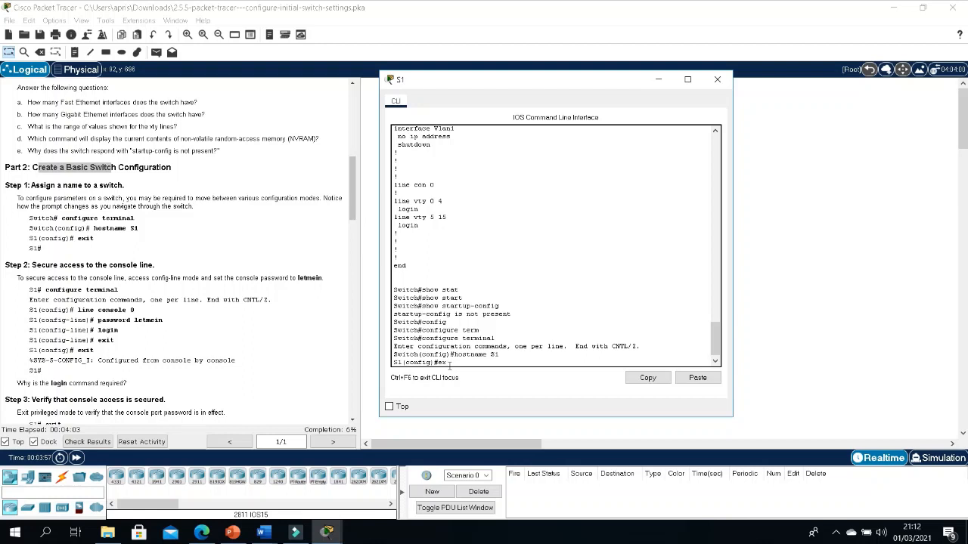
pyautogui.write('it')
pyautogui.press('Return')
pyautogui.press('Return')
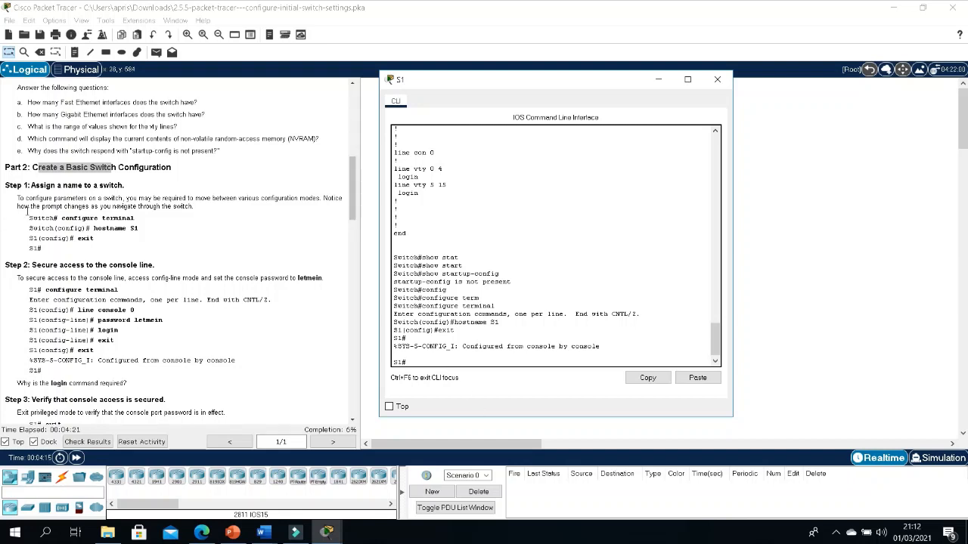
# - Read the console line requirement in Step 2 and enter global configuration mode on S1
pyautogui.moveTo(58, 278); pyautogui.dragTo(323, 279)
pyautogui.click(146, 278)
pyautogui.click(250, 277)
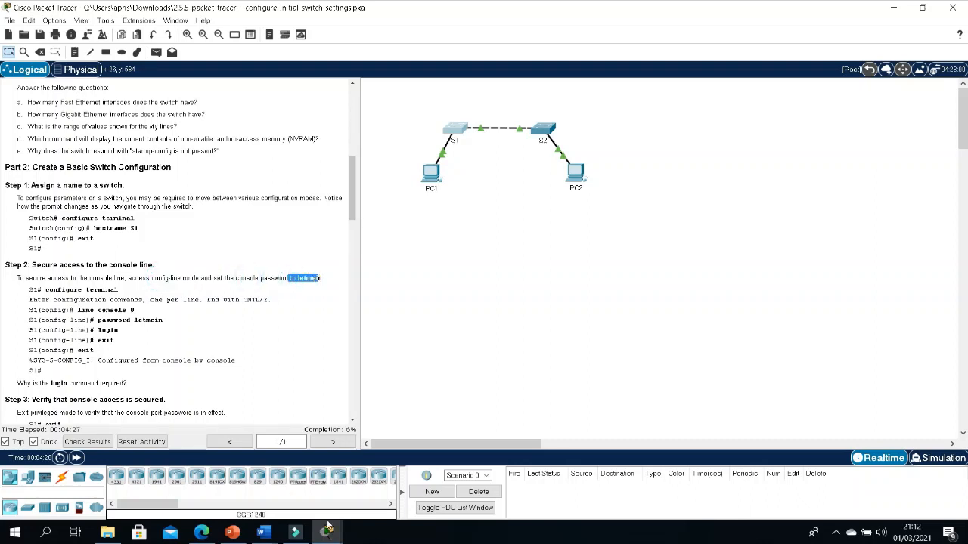
pyautogui.moveTo(333, 532)
pyautogui.click(399, 473)
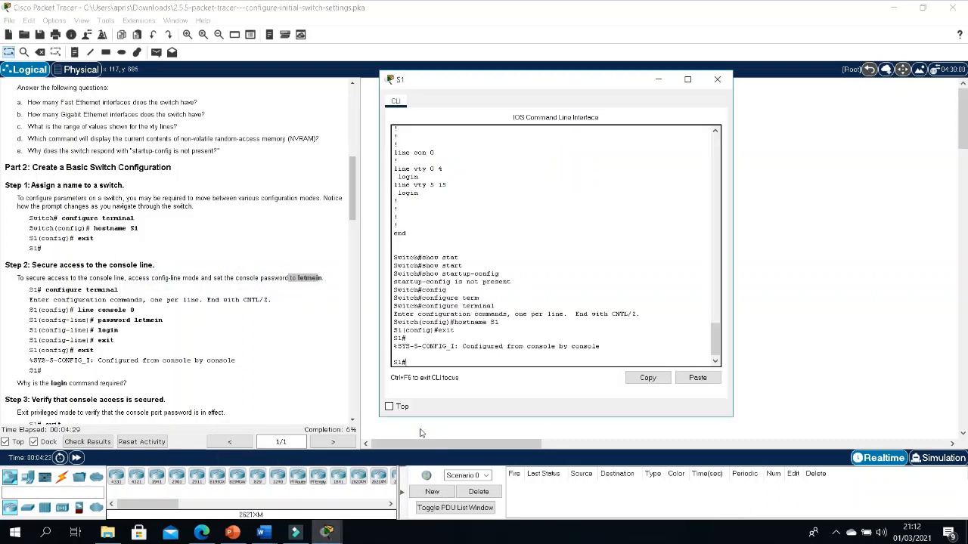
pyautogui.write('config')
pyautogui.press('Tab')
pyautogui.write('teri')
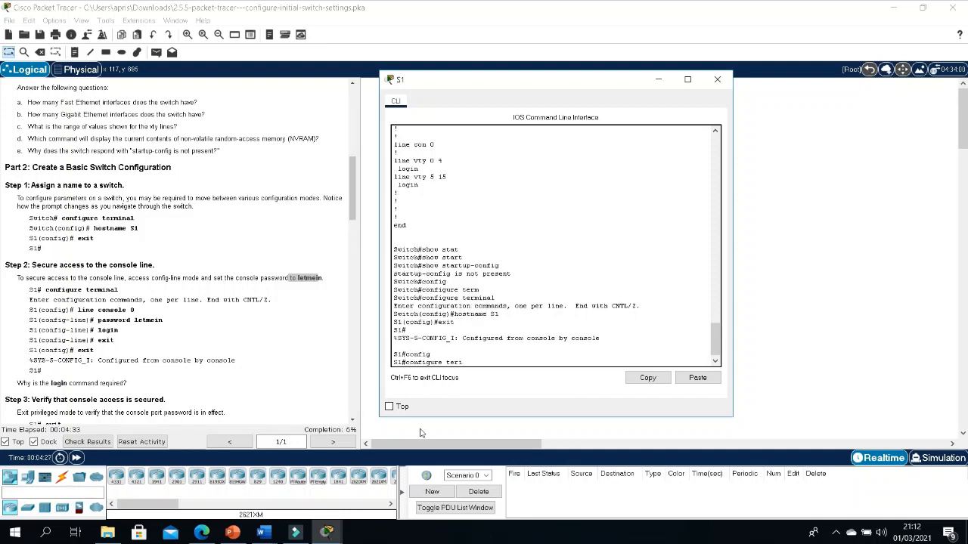
pyautogui.press('Tab')
pyautogui.press('BackSpace')
pyautogui.press('Tab')
pyautogui.press('Return')
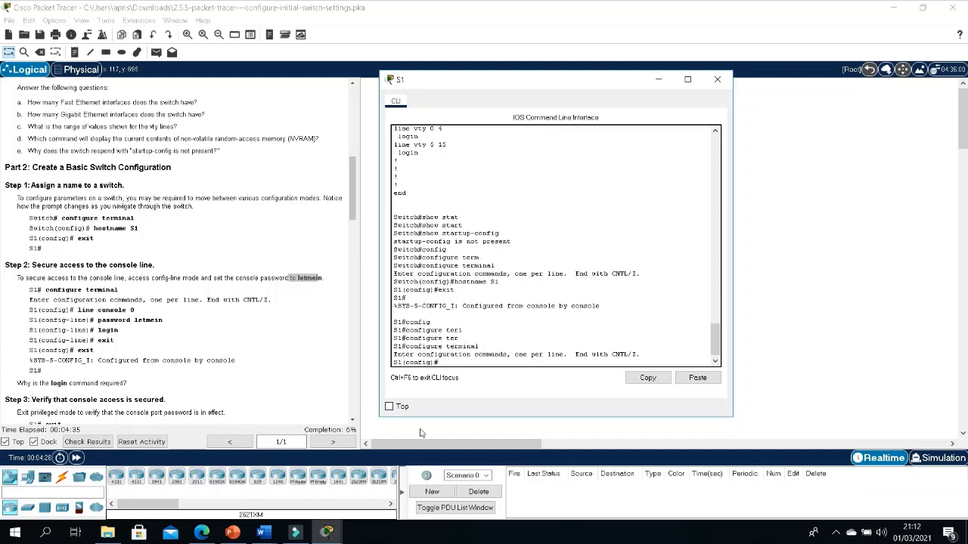
# - Secure line console 0 on S1 with the console password and login, returning to privileged EXEC mode
pyautogui.write('line conseole 0')
pyautogui.press('Return')
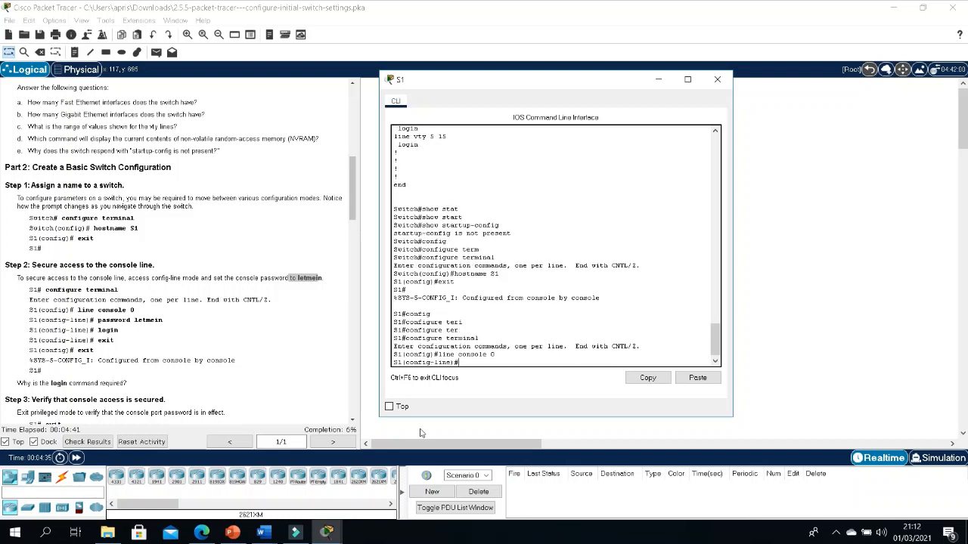
pyautogui.write('password letme')
pyautogui.press('BackSpace')
pyautogui.press('Return')
pyautogui.write('lo')
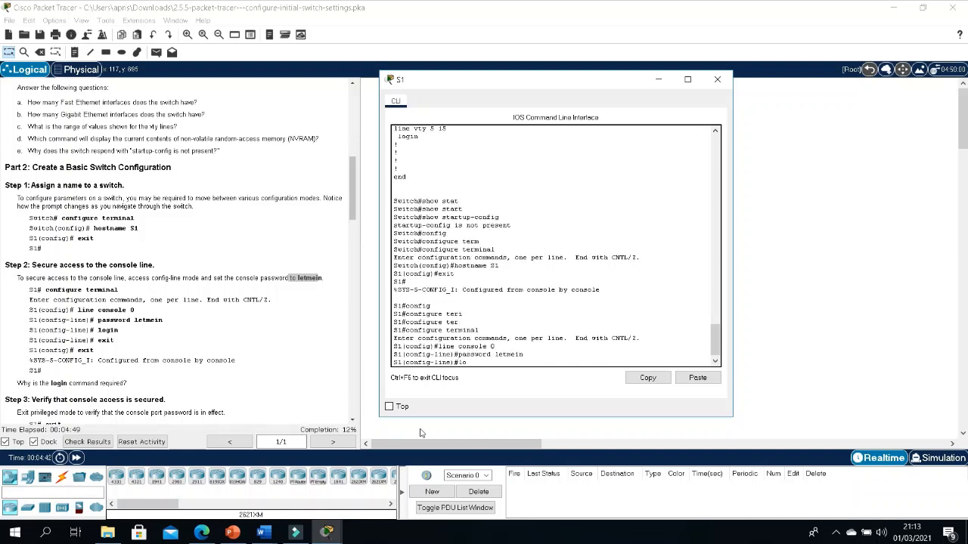
pyautogui.write('gin')
pyautogui.press('Return')
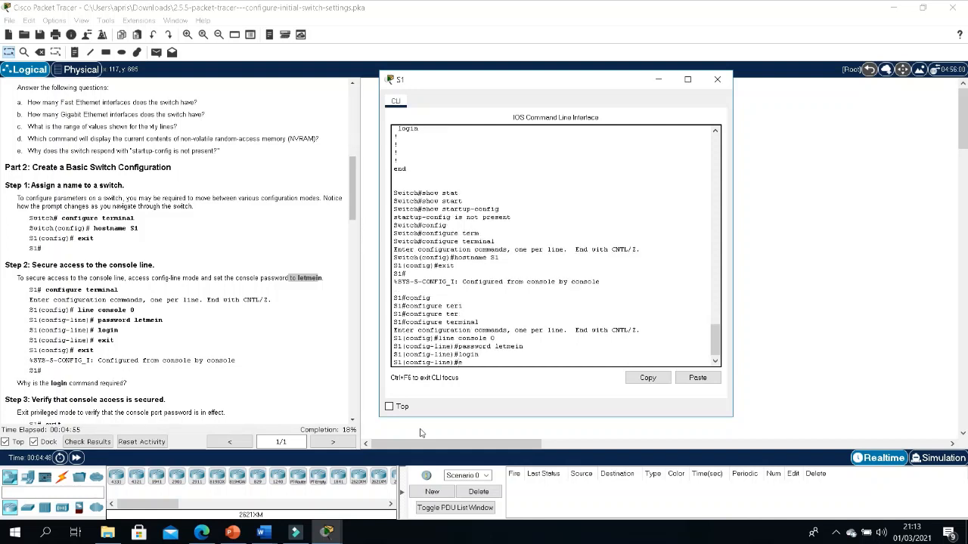
pyautogui.write('exit')
pyautogui.press('Return')
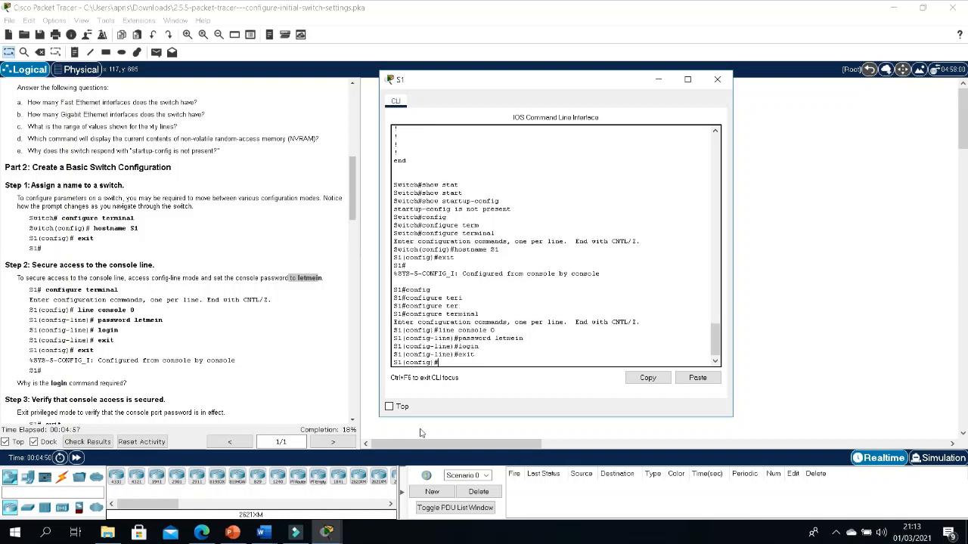
pyautogui.write('exit')
pyautogui.press('Return')
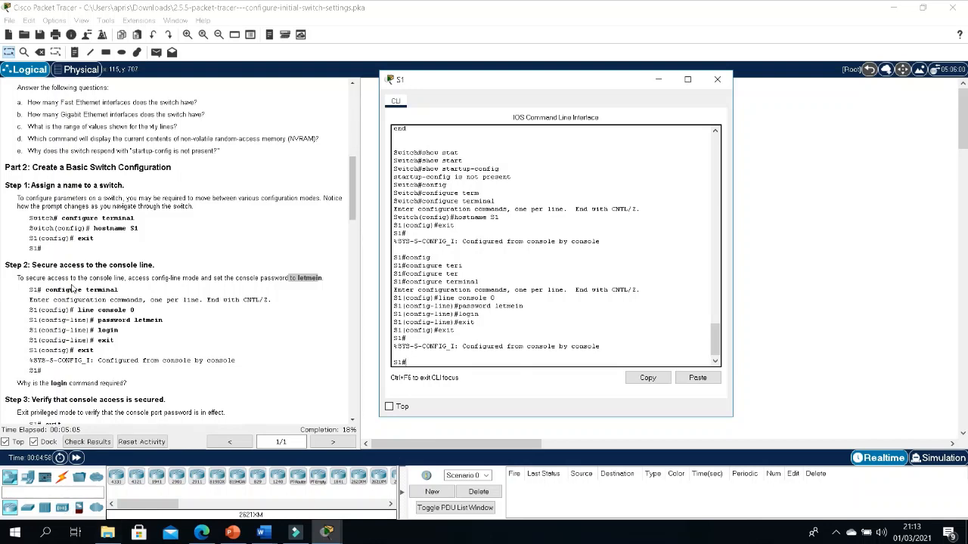
# - Verify Step 3 by exiting the S1 session and logging back in with the console password
pyautogui.scroll(-3, 117, 387)
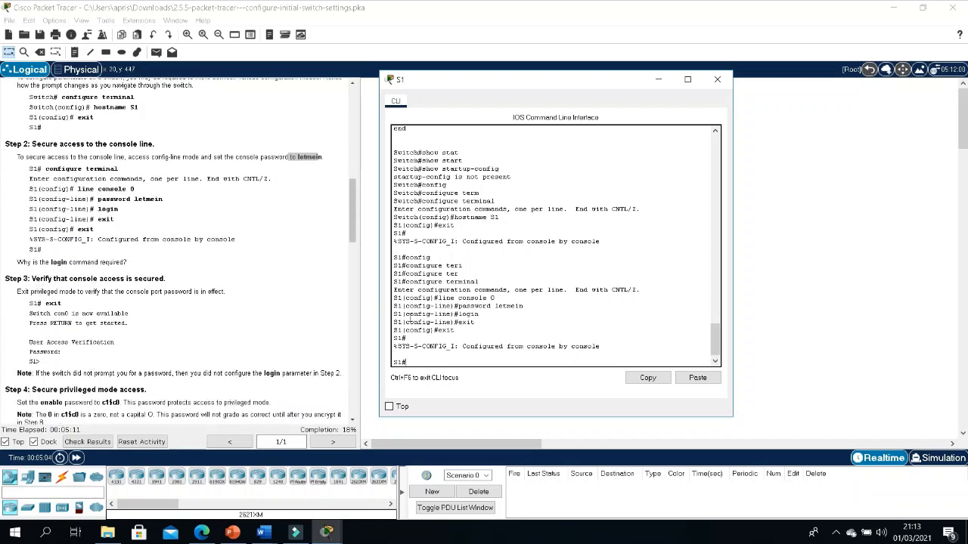
pyautogui.scroll(-1, 438, 339)
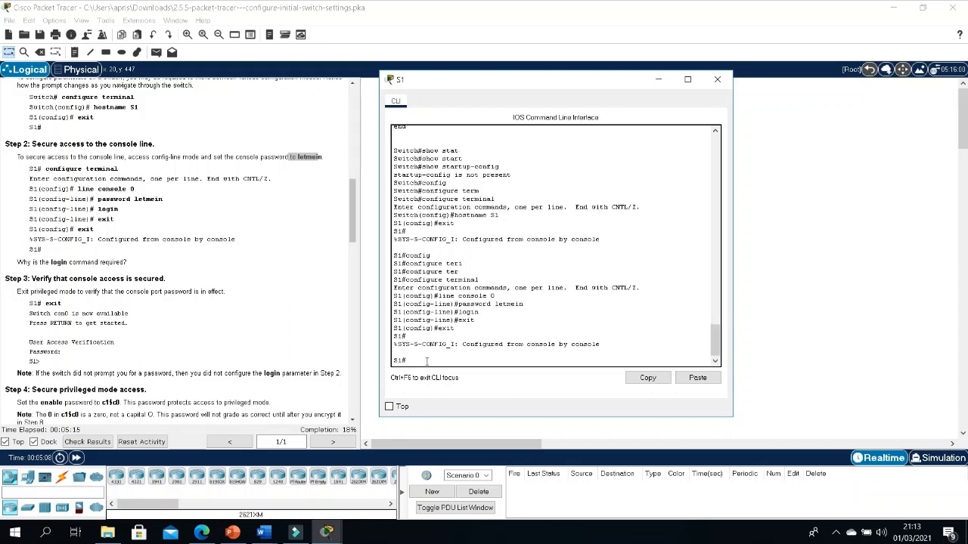
pyautogui.write('exit')
pyautogui.press('Return')
pyautogui.press('Return')
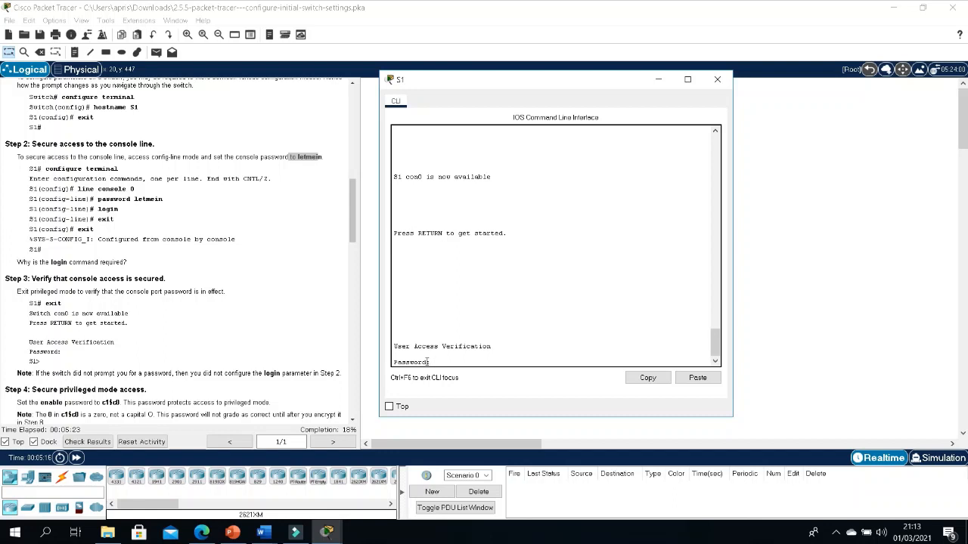
pyautogui.press('Return')
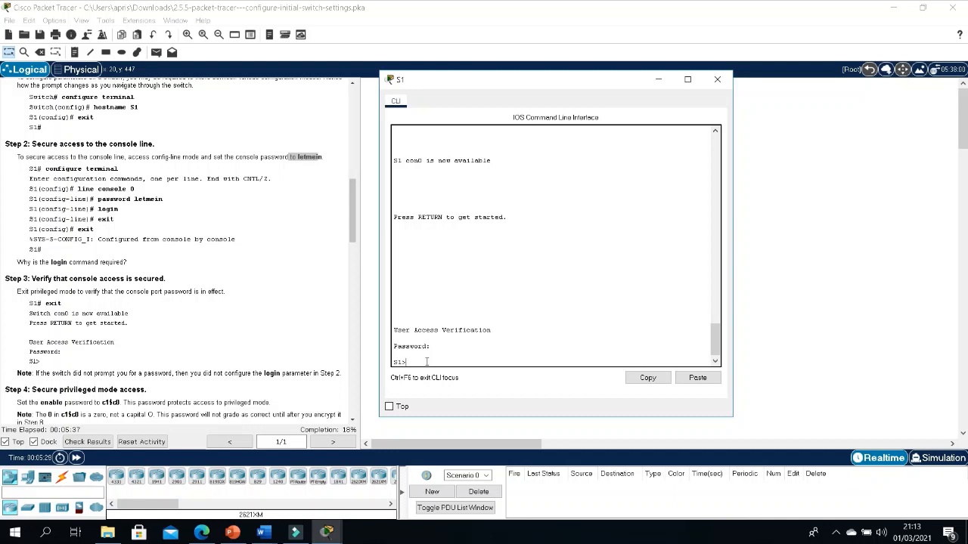
# - Read Step 4 on securing privileged mode and enter global configuration mode on S1 through enable and configure terminal
pyautogui.click(352, 226)
pyautogui.moveTo(352, 226); pyautogui.dragTo(352, 260)
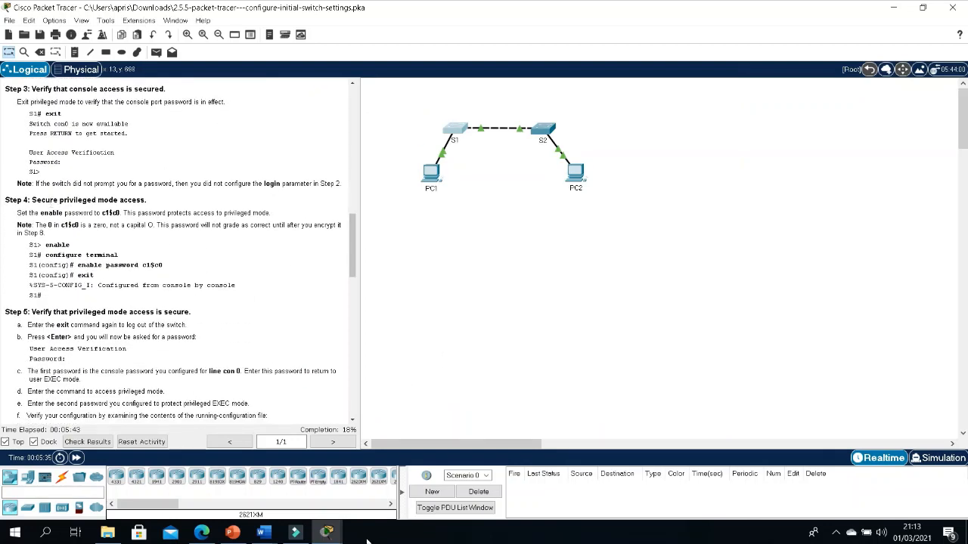
pyautogui.moveTo(326, 533)
pyautogui.click(378, 488)
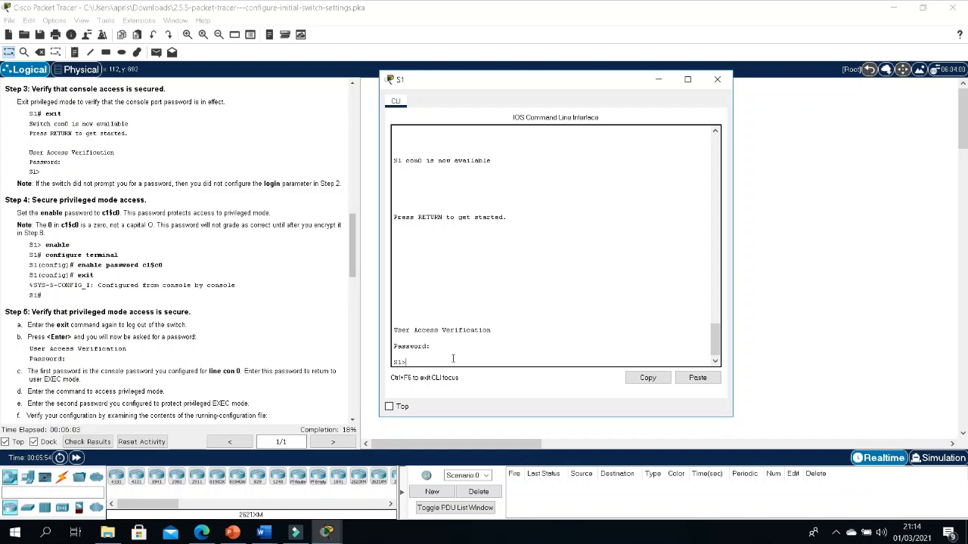
pyautogui.write('enable')
pyautogui.press('Return')
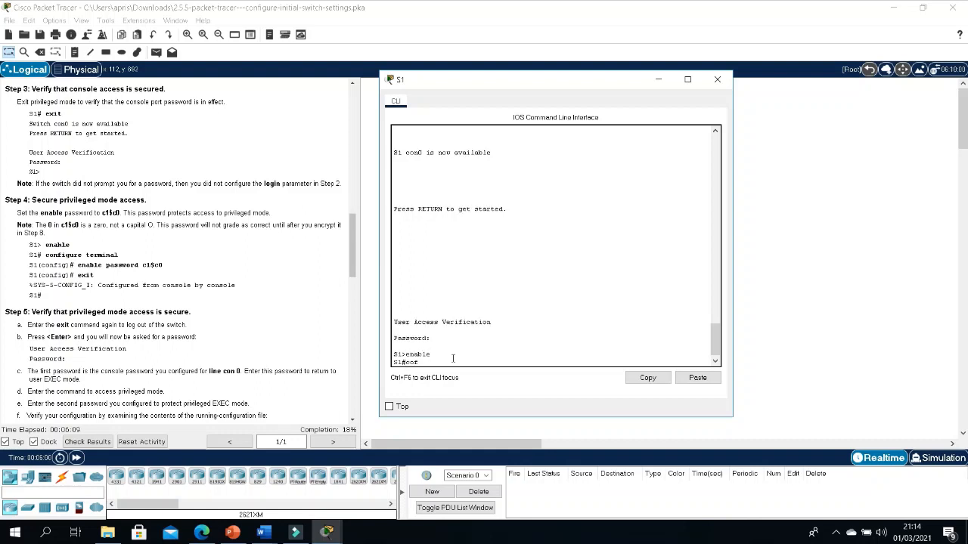
pyautogui.write('configure terminal')
pyautogui.press('Return')
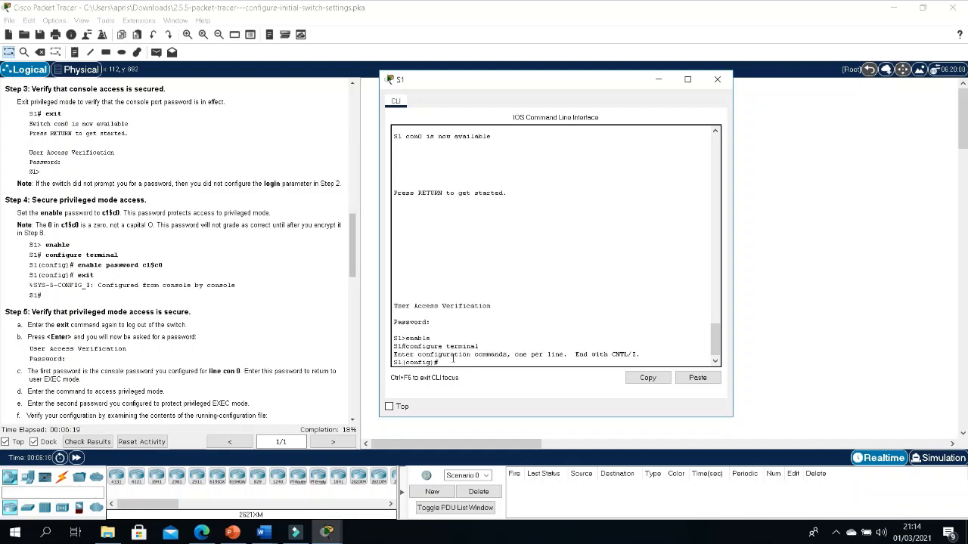
# - Set the enable password on S1 as given in Step 4 and exit global configuration mode
pyautogui.write('enab')
pyautogui.press('BackSpace')
pyautogui.press('BackSpace')
pyautogui.write('le passwor')
pyautogui.write('d c')
pyautogui.write('l')
pyautogui.write('$')
pyautogui.write('c0')
pyautogui.press('Return')
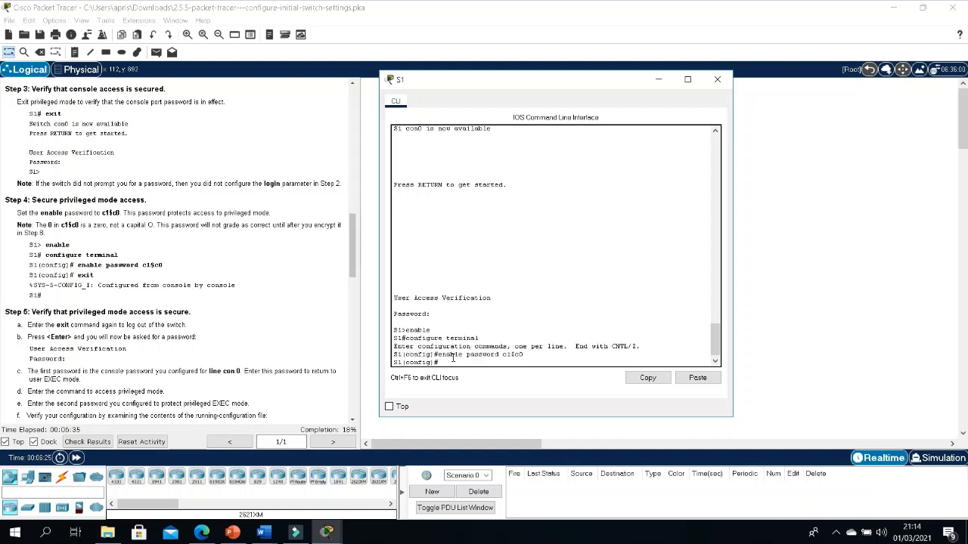
pyautogui.write('exit')
pyautogui.press('Return')
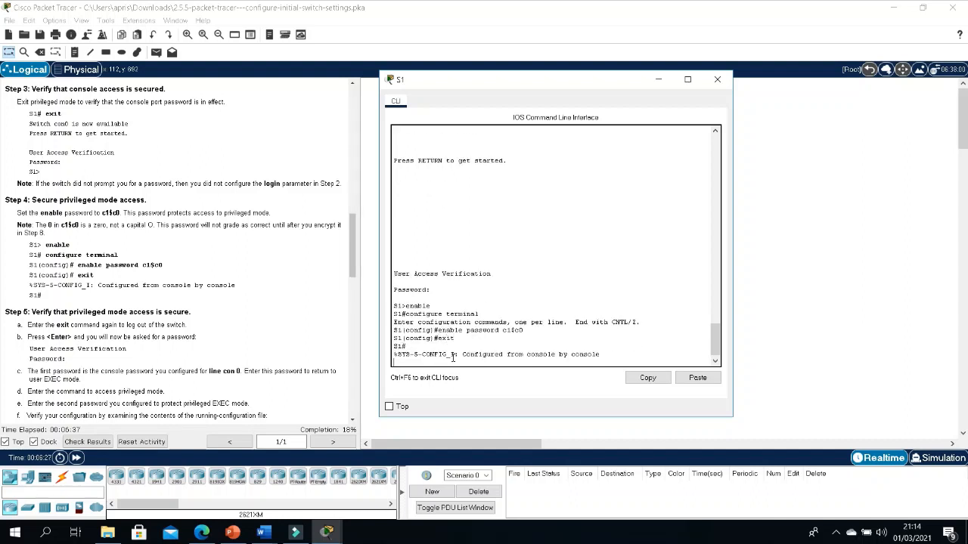
pyautogui.press('Return')
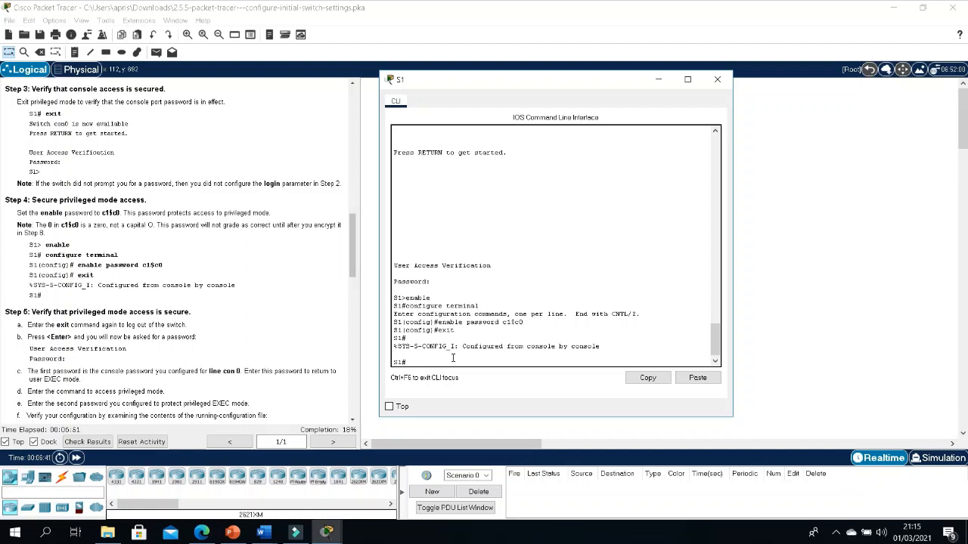
# - Log out of S1 with exit and enter the console password to return to user EXEC mode
pyautogui.press('Return')
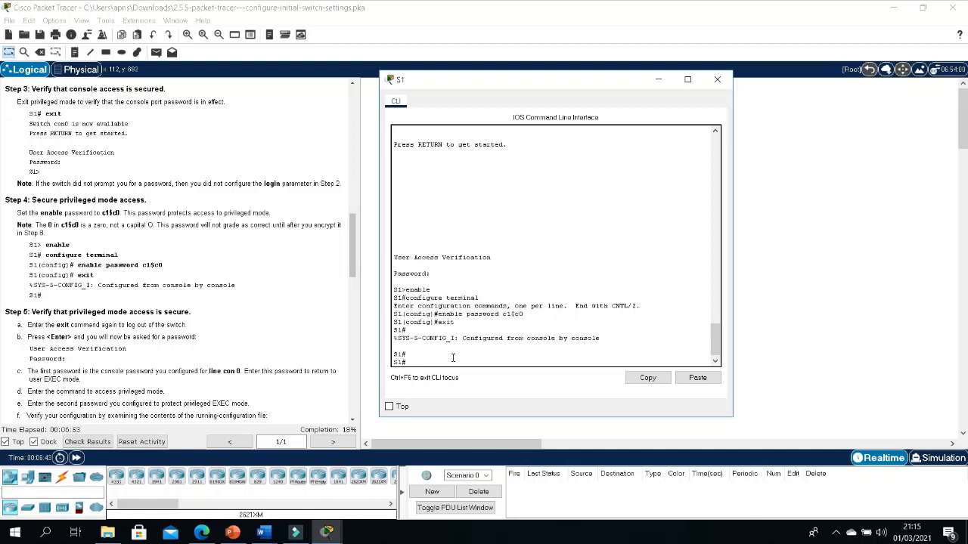
pyautogui.write('enable')
pyautogui.press('Return')
pyautogui.write('exi')
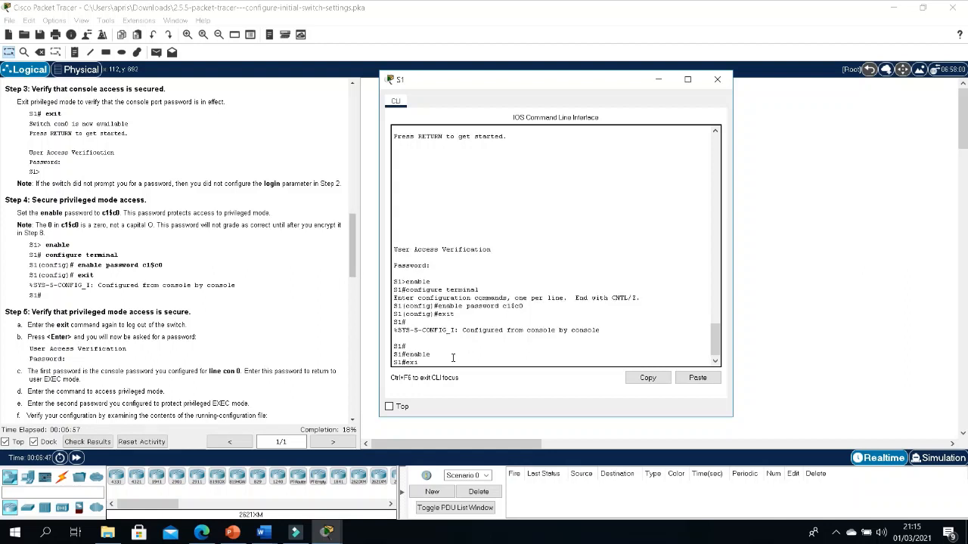
pyautogui.write('t')
pyautogui.press('Return')
pyautogui.press('Return')
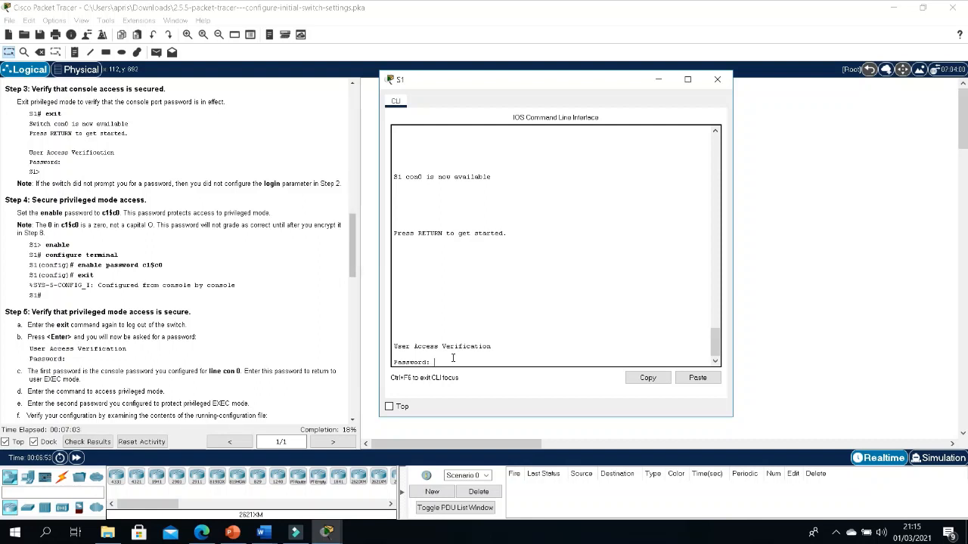
pyautogui.press('Return')
# - Access privileged EXEC mode on S1 with enable and enter the enable password
pyautogui.write('ena')
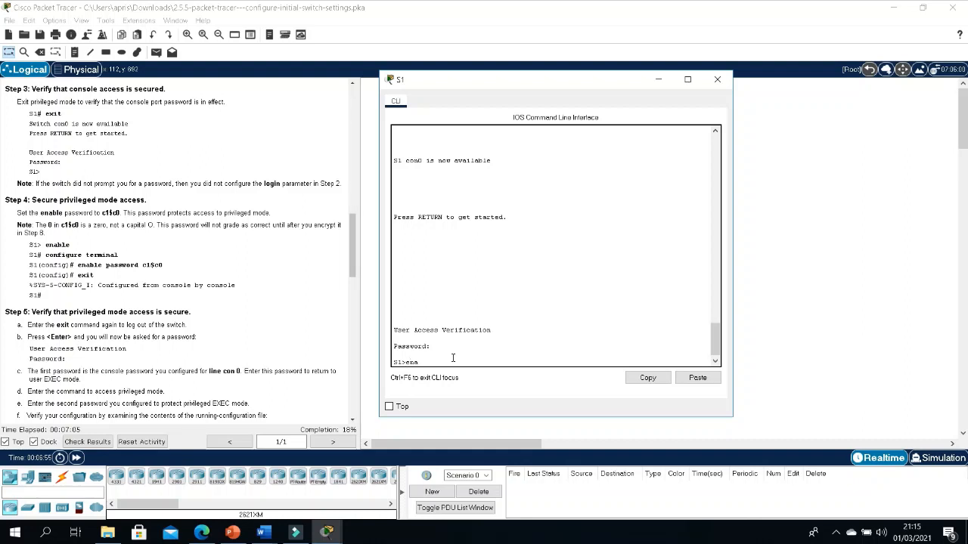
pyautogui.write('ble')
pyautogui.press('Return')
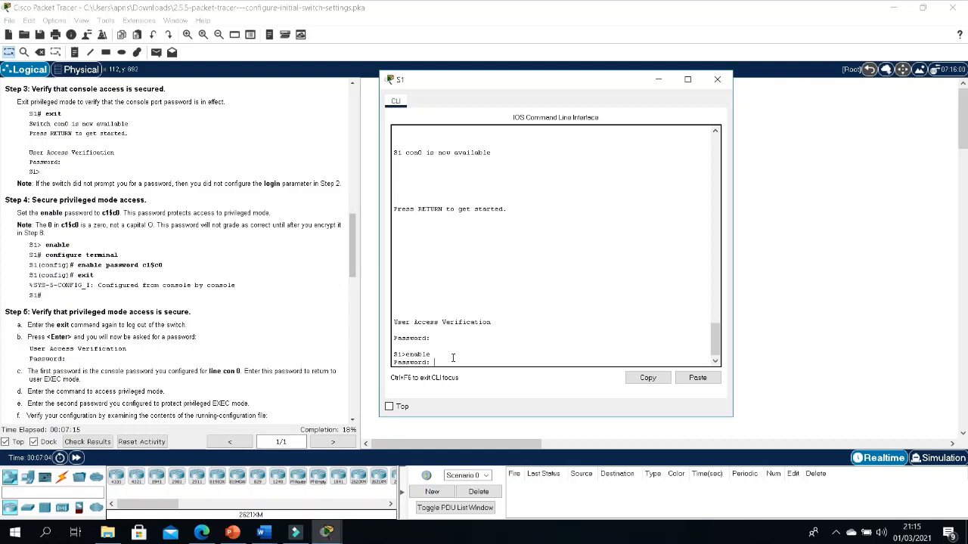
pyautogui.press('Return')
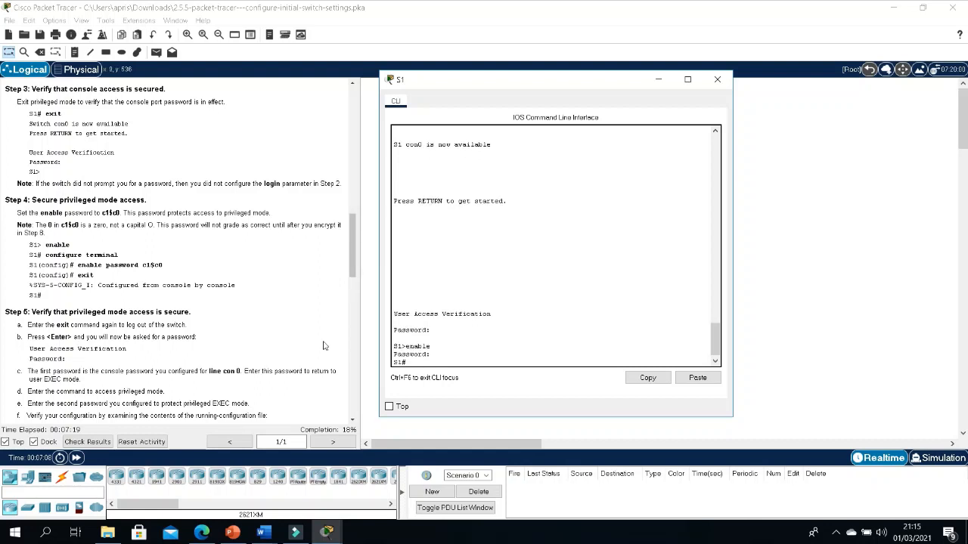
# - Read Step 5 on verifying privileged mode access and bring the S1 command line window back to the front
pyautogui.scroll(-1, 152, 334)
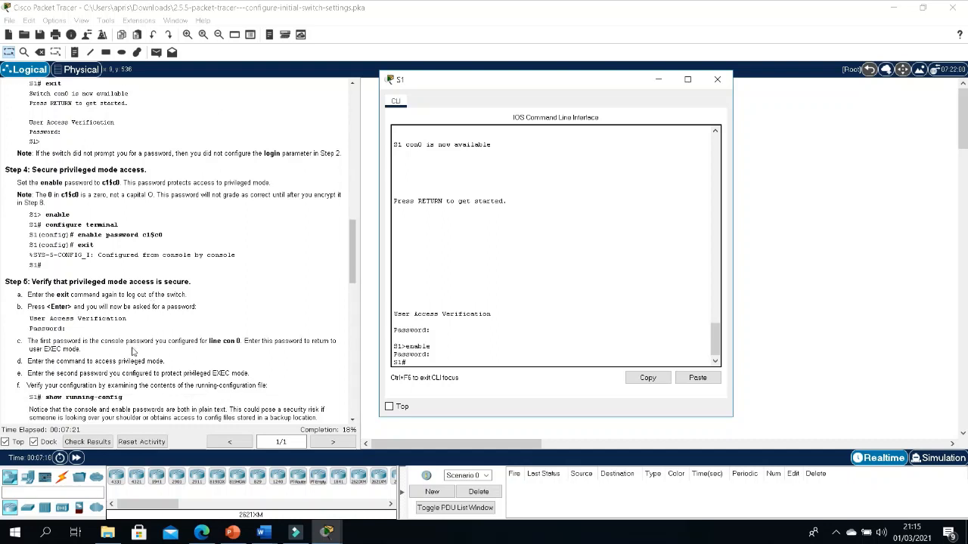
pyautogui.moveTo(77, 342); pyautogui.dragTo(175, 341)
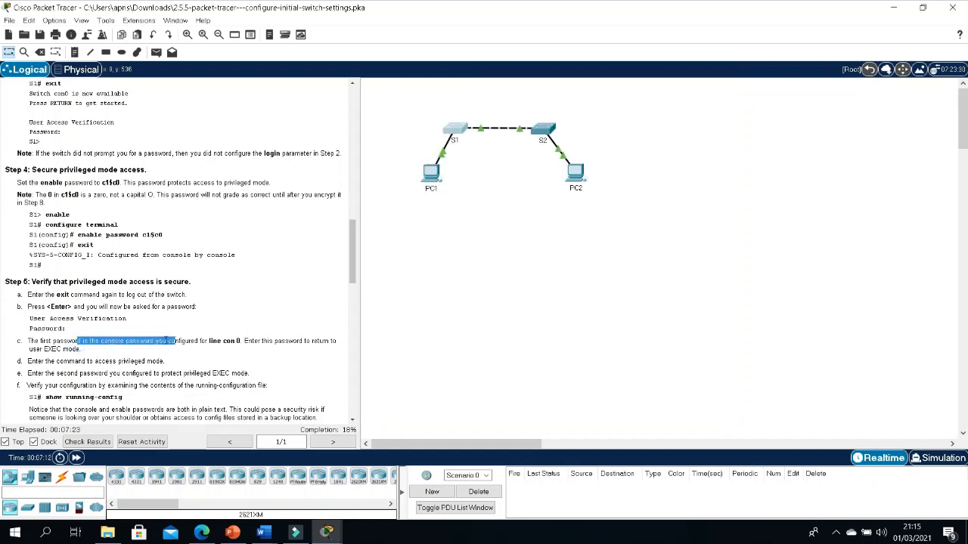
pyautogui.click(119, 342)
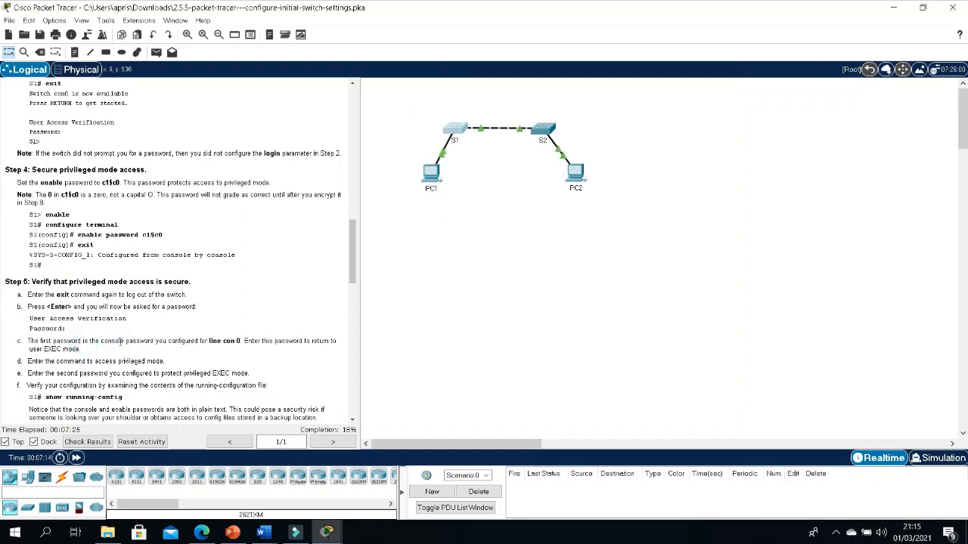
pyautogui.scroll(-1, 119, 342)
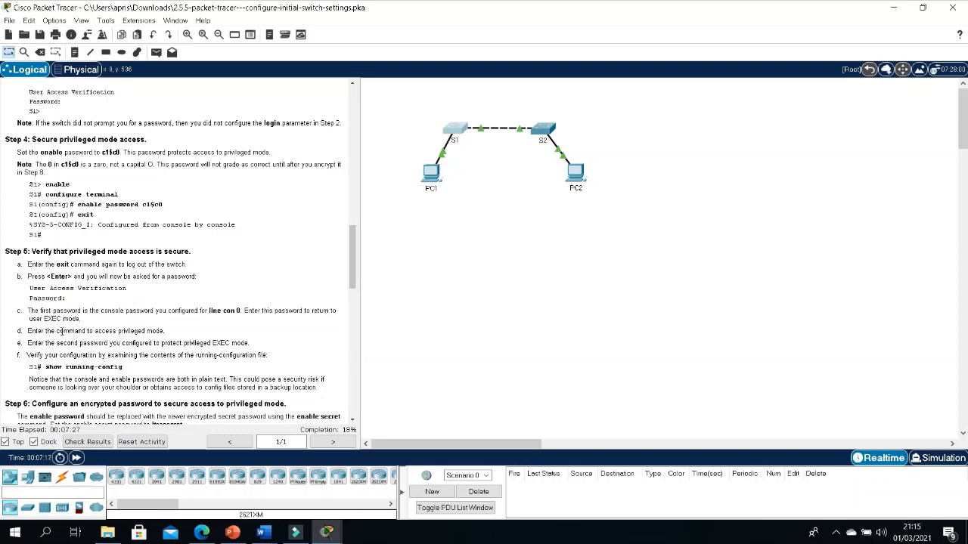
pyautogui.scroll(-1, 95, 338)
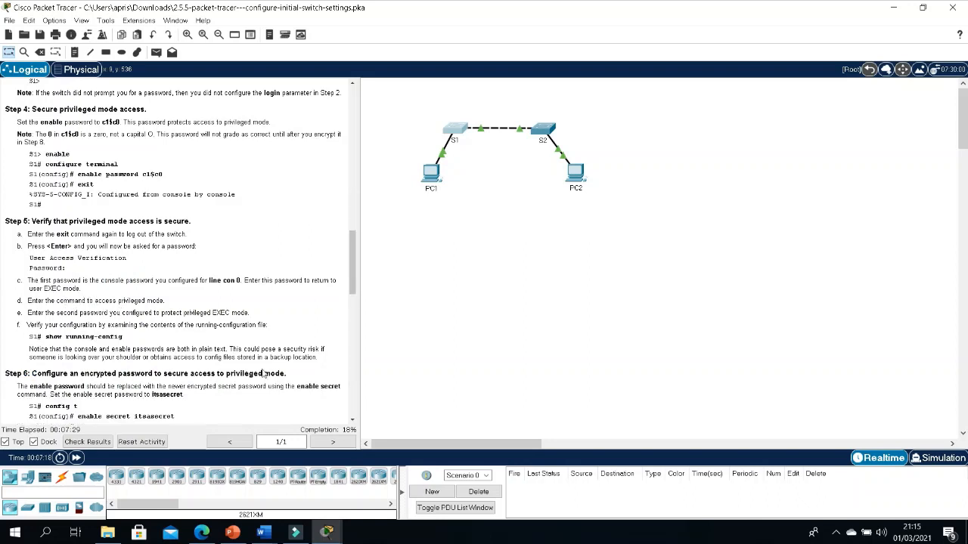
pyautogui.moveTo(325, 531)
pyautogui.click(358, 459)
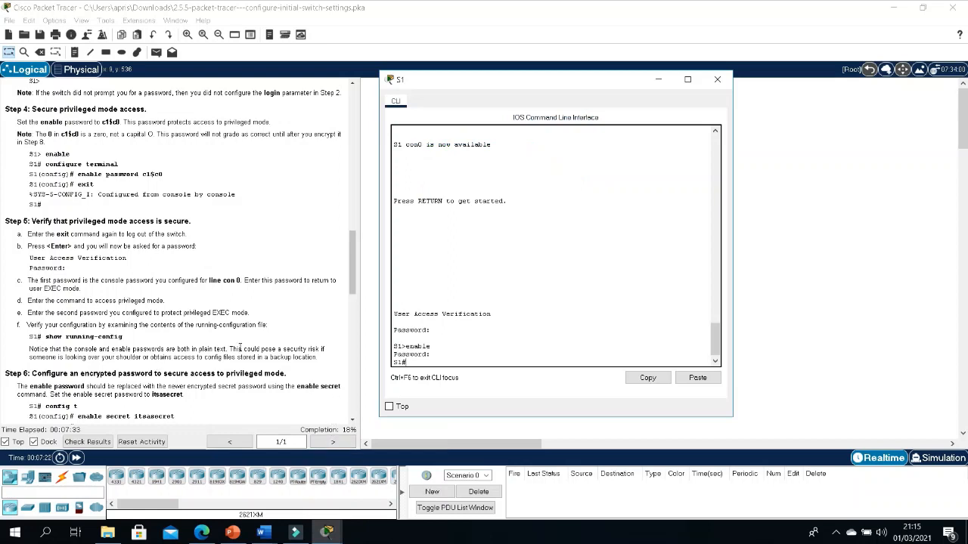
# - Display S1's complete running configuration with show running-config, paging through to the end
pyautogui.write('show run')
pyautogui.press('Tab')
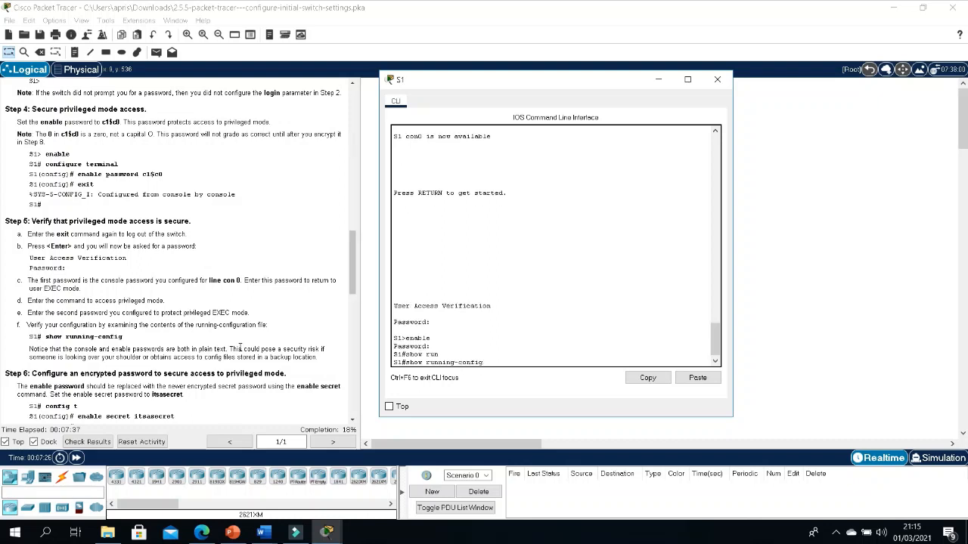
pyautogui.press('Return')
pyautogui.press('space')
pyautogui.press('space')
pyautogui.press('space')
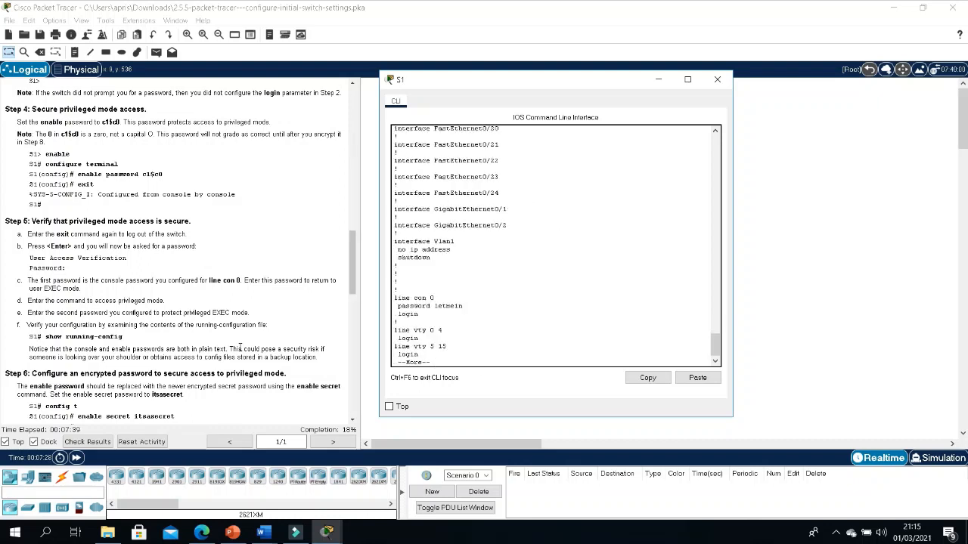
pyautogui.press('space')
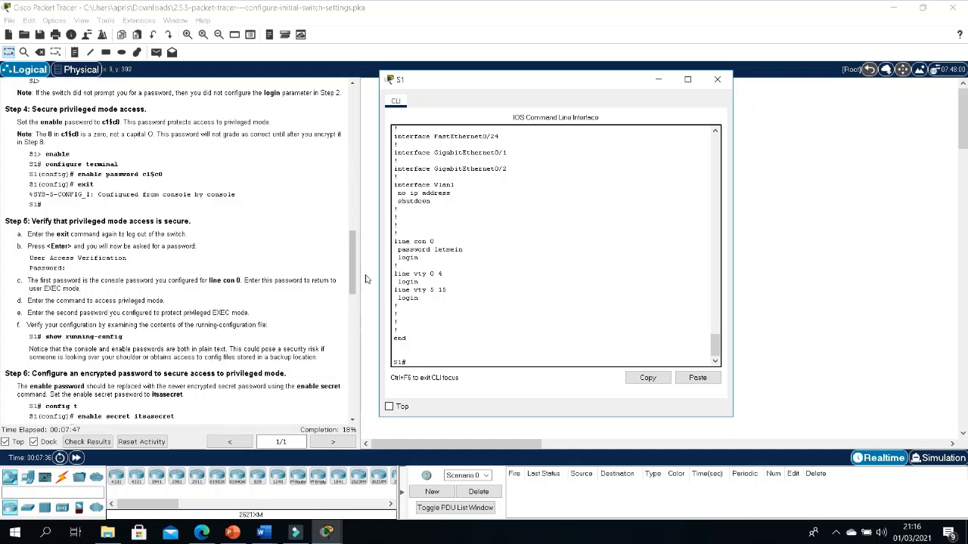
# - Examine how the line con 0 password and the enable password are stored in S1's running configuration
pyautogui.moveTo(465, 250); pyautogui.dragTo(433, 241)
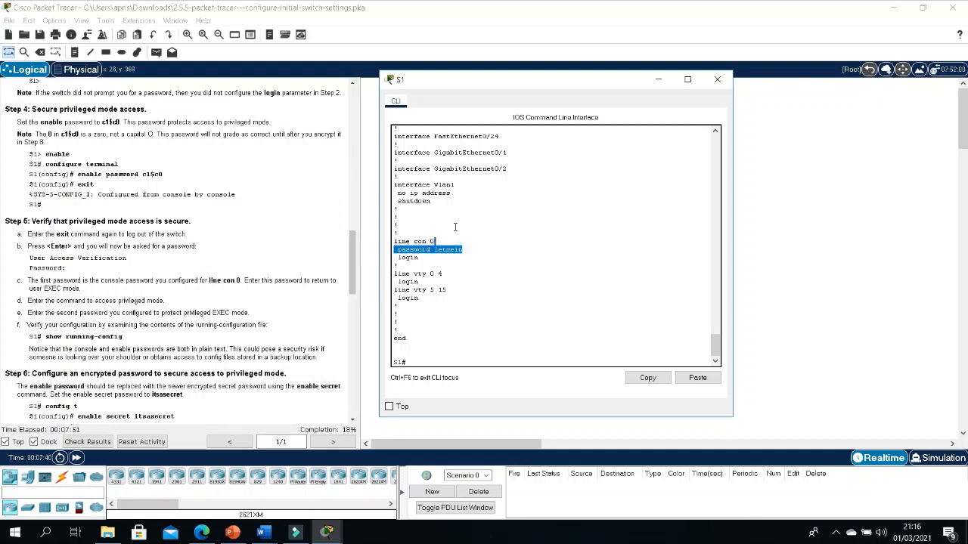
pyautogui.scroll(5, 467, 269)
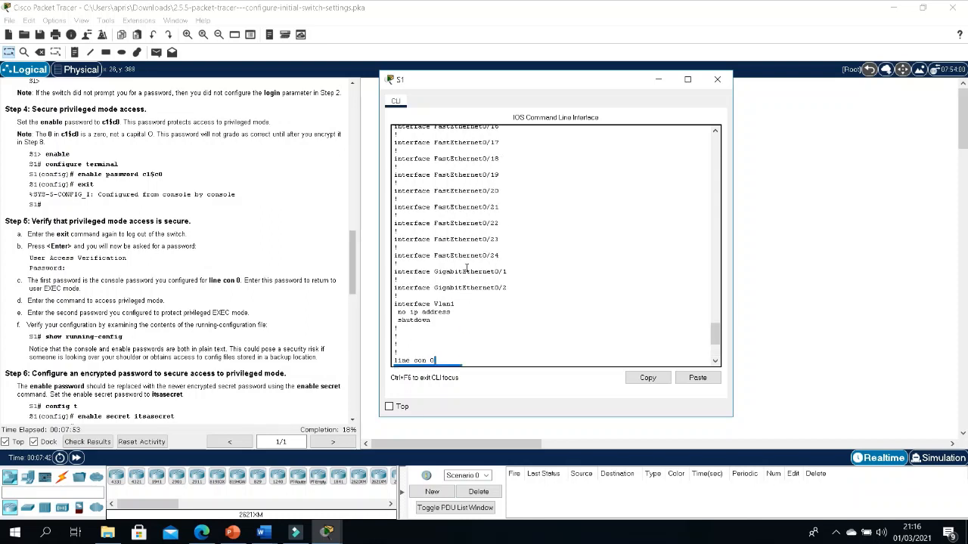
pyautogui.scroll(9, 467, 268)
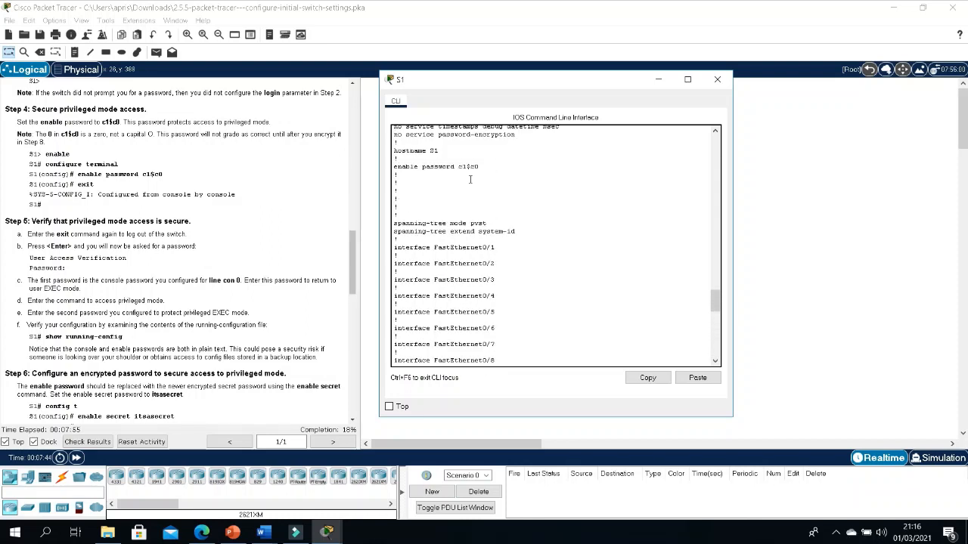
pyautogui.moveTo(481, 167); pyautogui.dragTo(457, 167)
pyautogui.scroll(3, 453, 210)
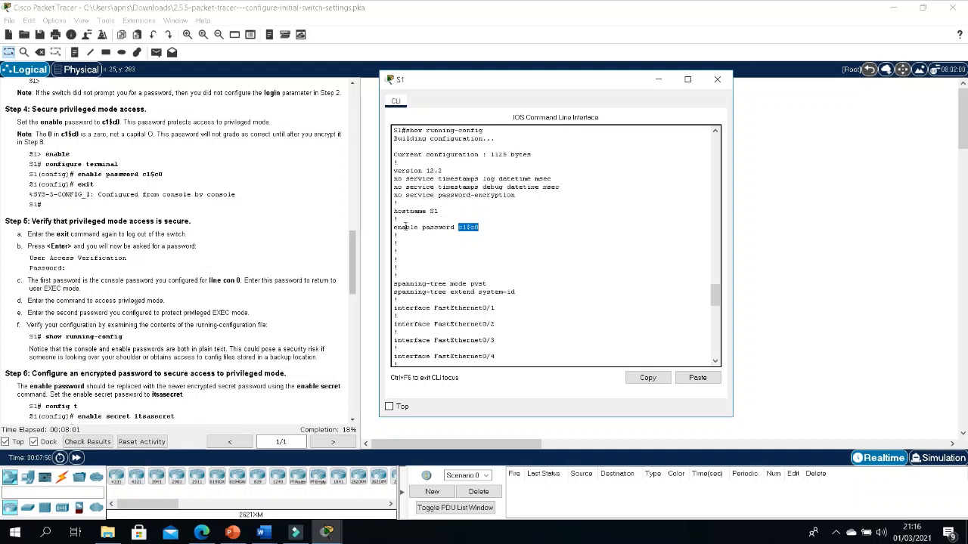
# - Read Step 6 on the encrypted privileged mode password and enter global configuration mode on S1 with conf t
pyautogui.scroll(-2, 170, 306)
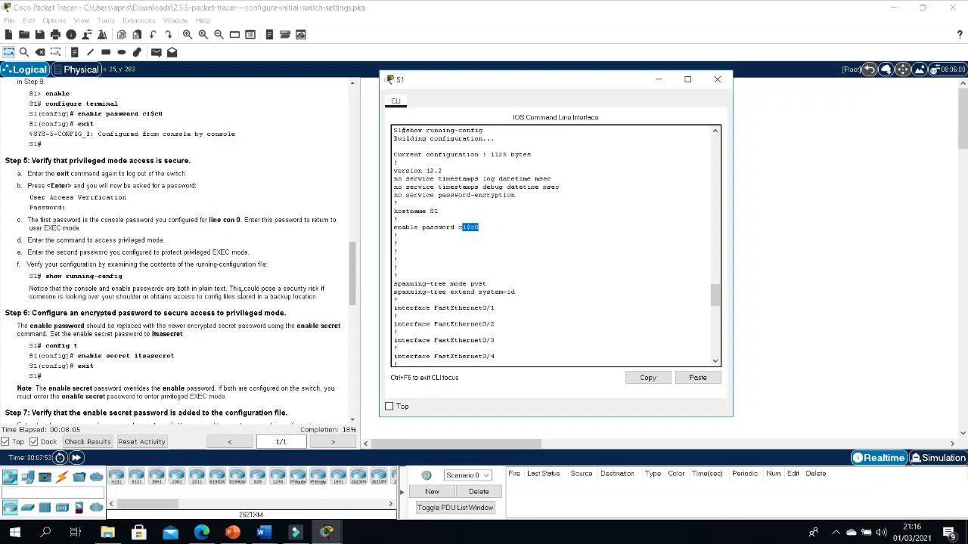
pyautogui.scroll(-2, 160, 312)
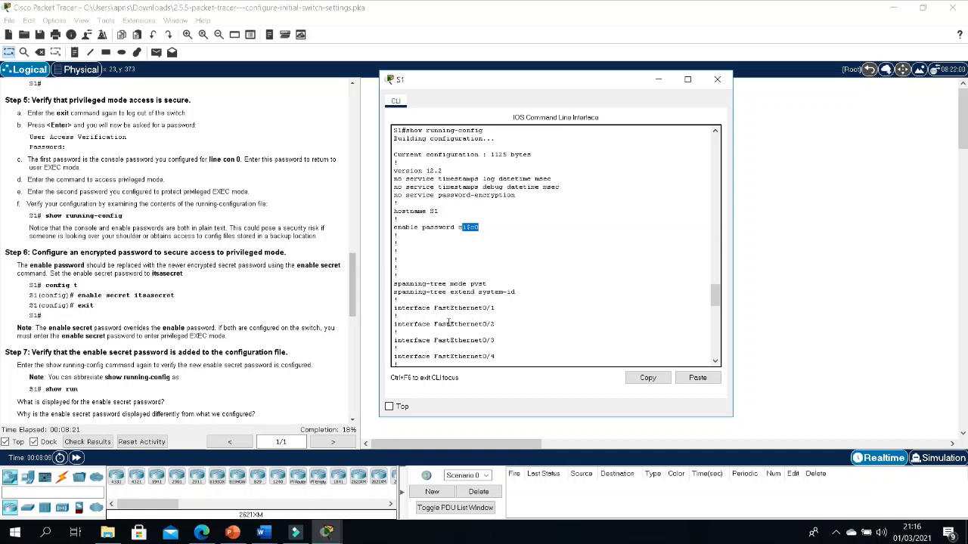
pyautogui.scroll(-19, 448, 323)
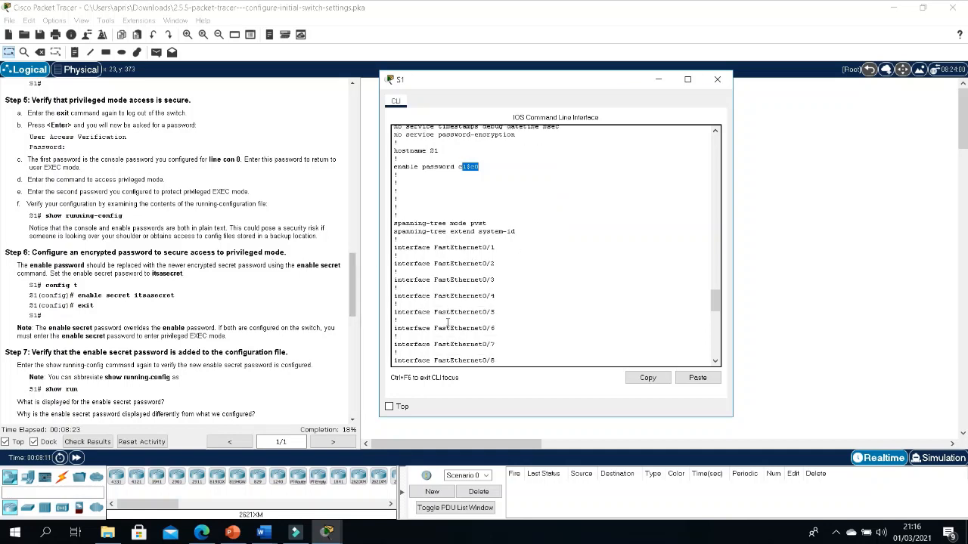
pyautogui.scroll(-3, 436, 345)
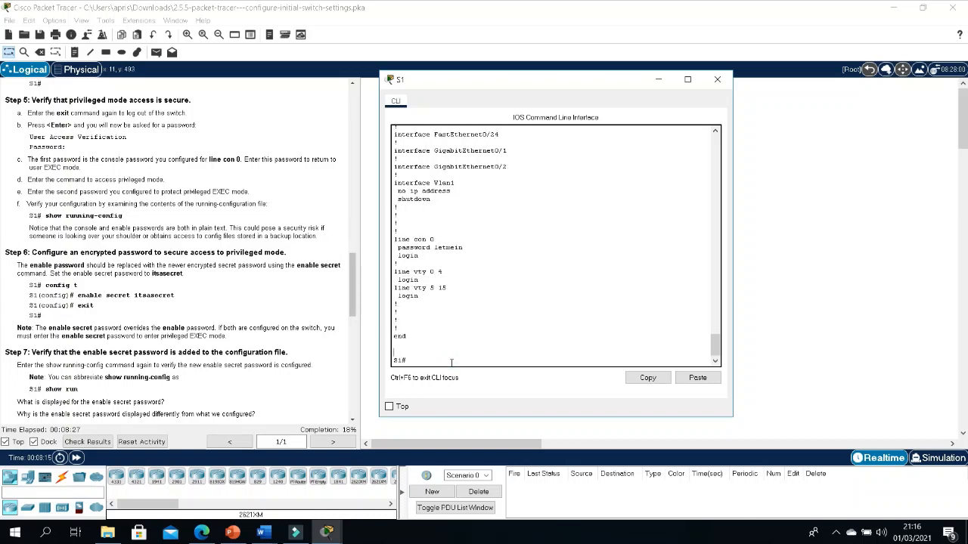
pyautogui.click(431, 358)
pyautogui.write('conf t')
pyautogui.press('Return')
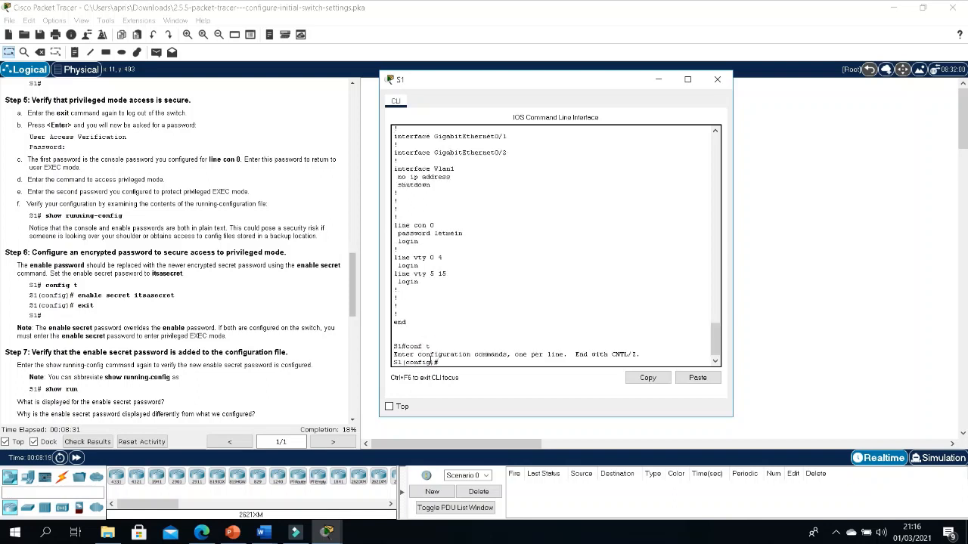
# - Set the enable secret password on S1 as given in Step 6 and exit global configuration mode
pyautogui.write('enable secte')
pyautogui.press('BackSpace')
pyautogui.press('BackSpace')
pyautogui.write('ret itsasecret')
pyautogui.press('Return')
pyautogui.write('e')
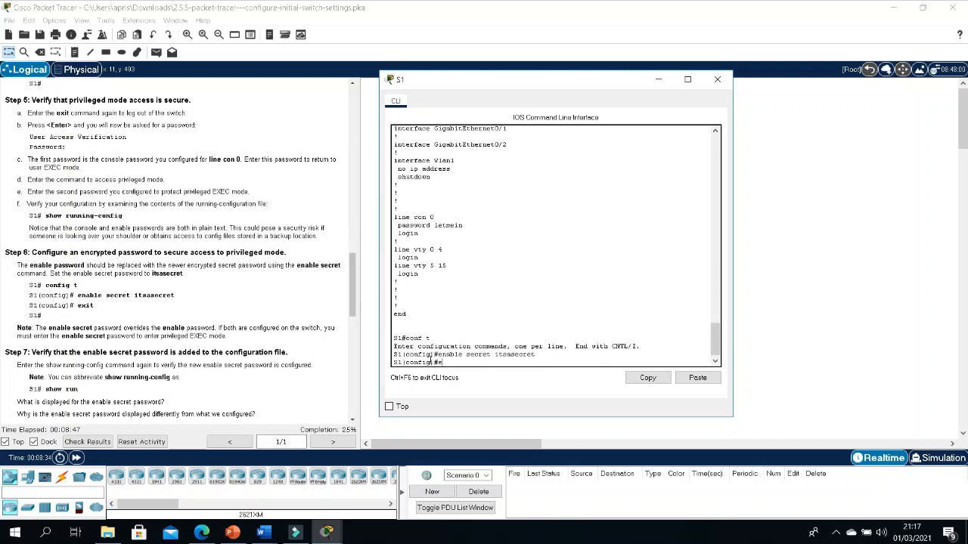
pyautogui.write('xit')
pyautogui.press('Return')
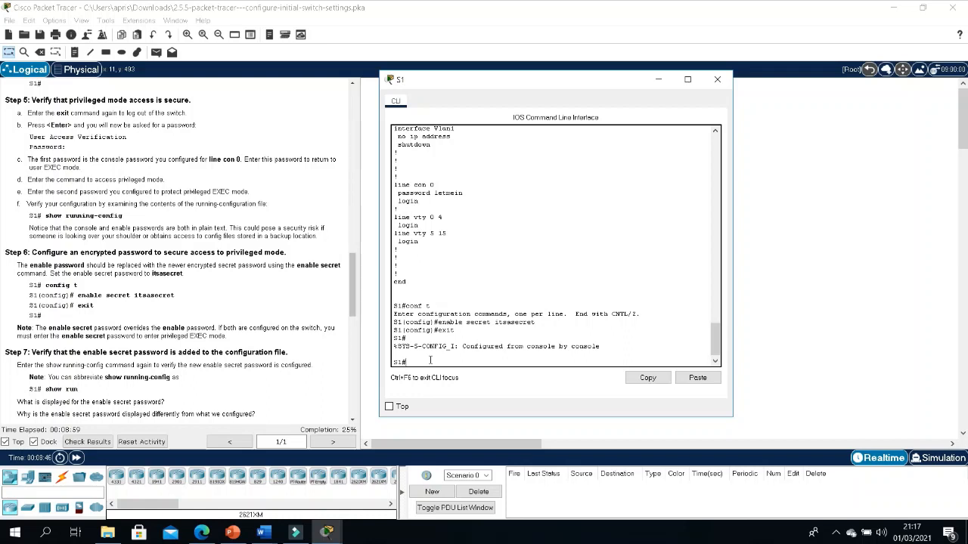
# - Display S1's running configuration again through to the end, as Step 7 asks
pyautogui.write('show run')
pyautogui.press('Return')
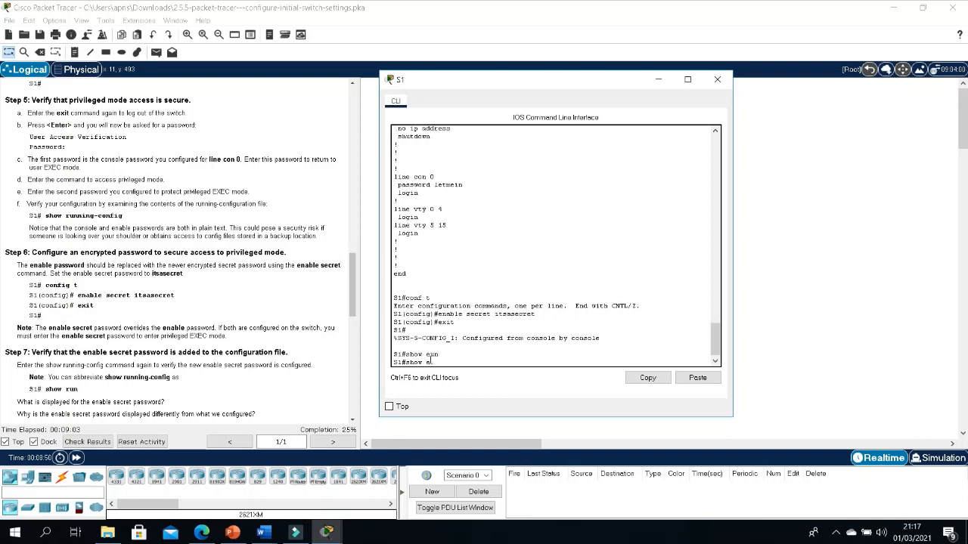
pyautogui.write('show ru')
pyautogui.press('Tab')
pyautogui.press('Return')
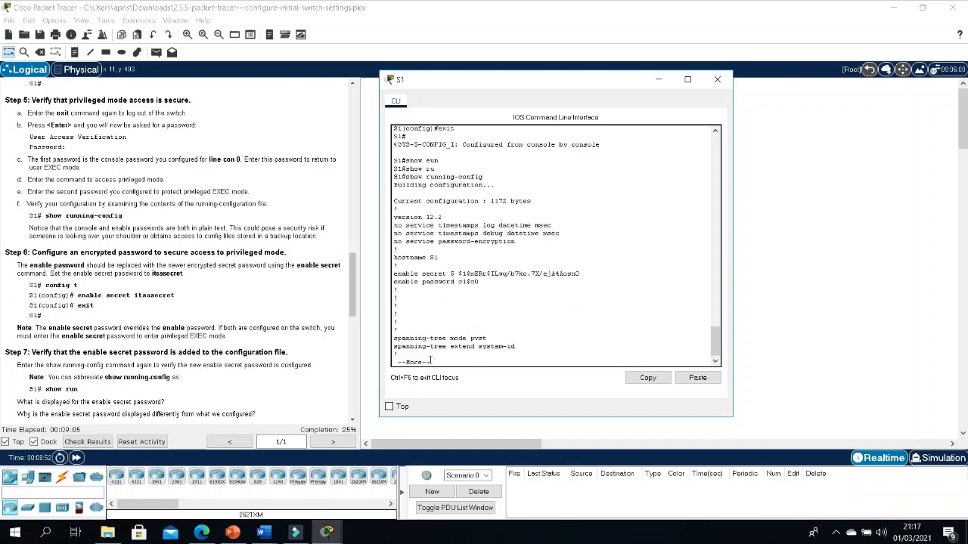
pyautogui.press('space')
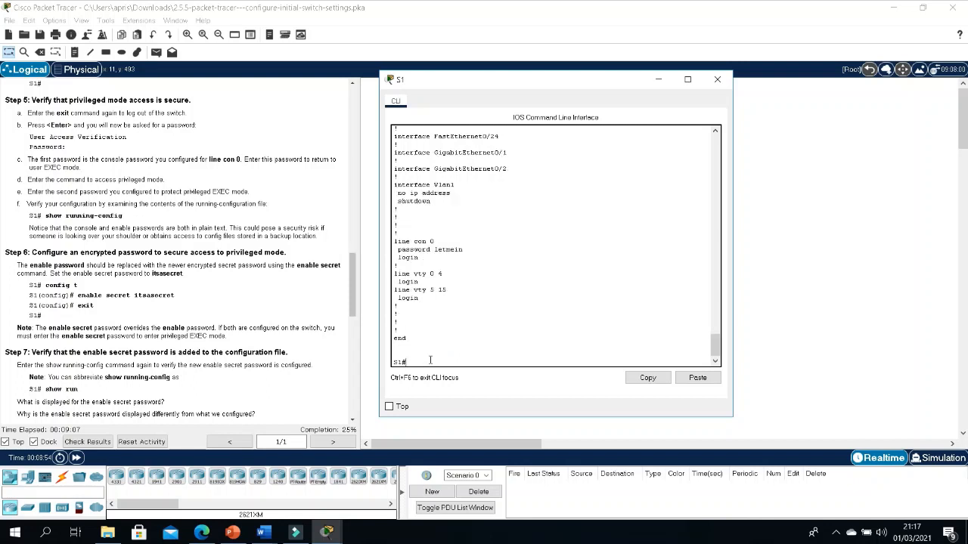
# - Compare the enable secret entry with the enable password entry in S1's running configuration
pyautogui.scroll(15, 453, 332)
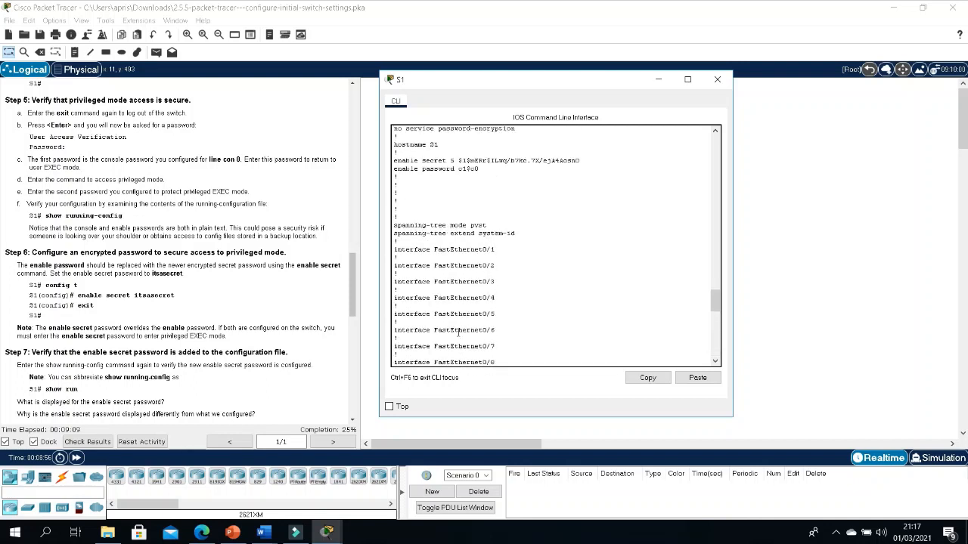
pyautogui.scroll(1, 457, 332)
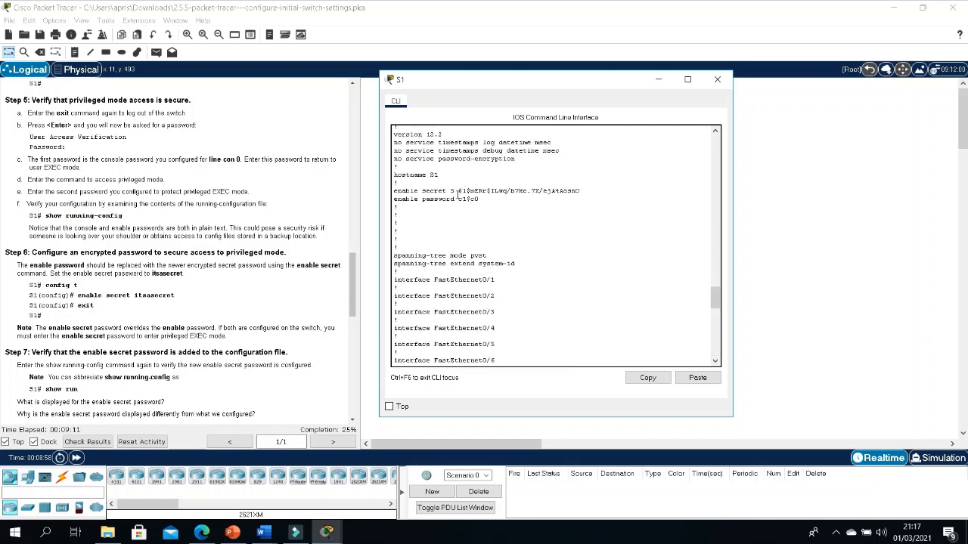
pyautogui.moveTo(459, 190); pyautogui.dragTo(580, 191)
pyautogui.click(486, 194)
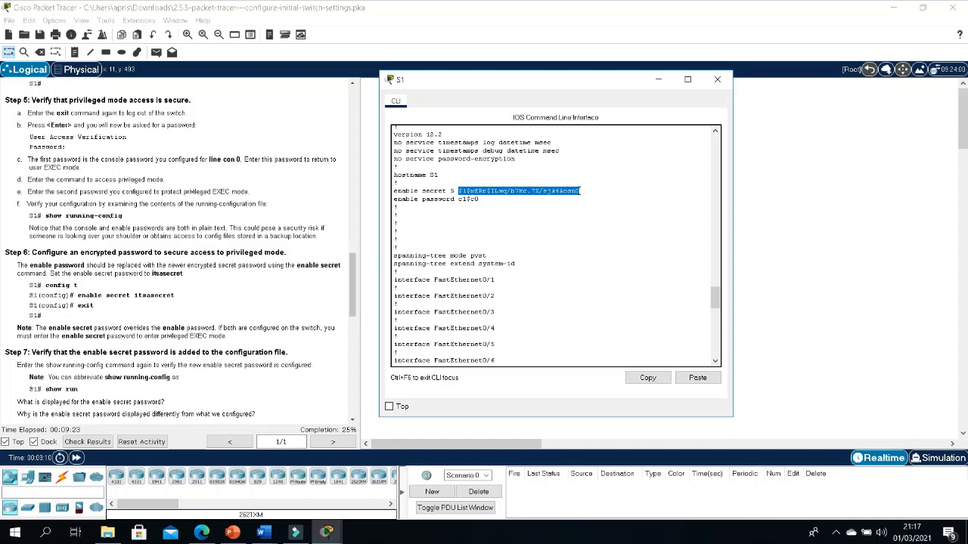
pyautogui.click(473, 187)
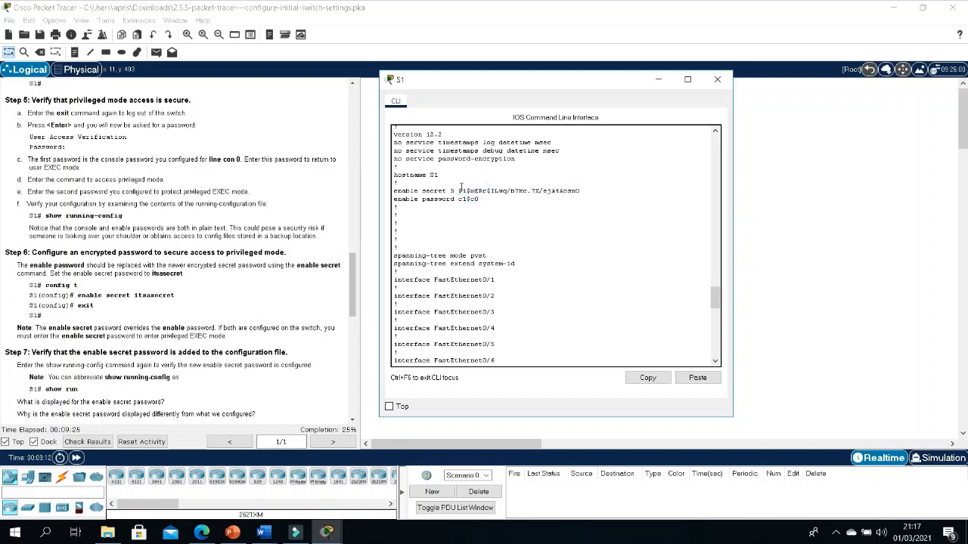
pyautogui.moveTo(459, 187); pyautogui.dragTo(484, 187)
pyautogui.click(579, 201)
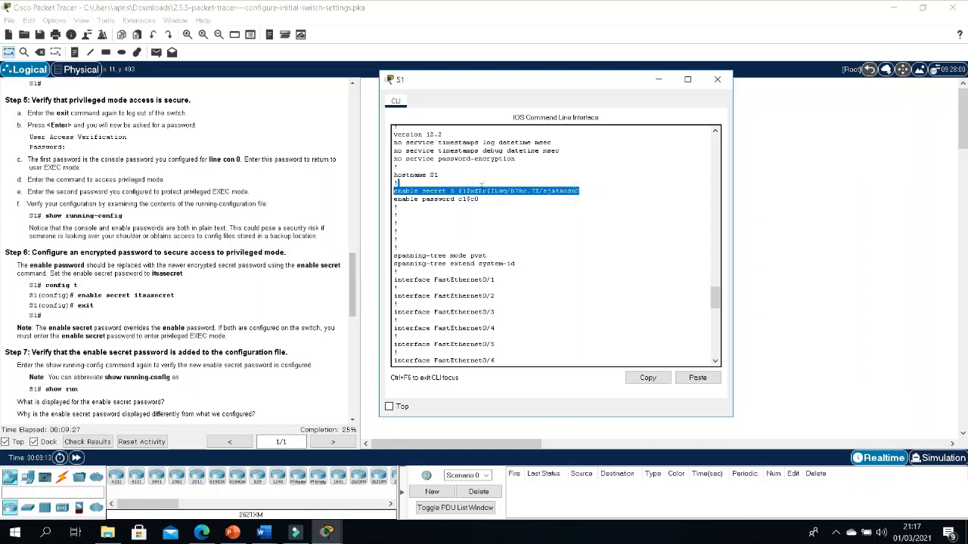
pyautogui.click(480, 187)
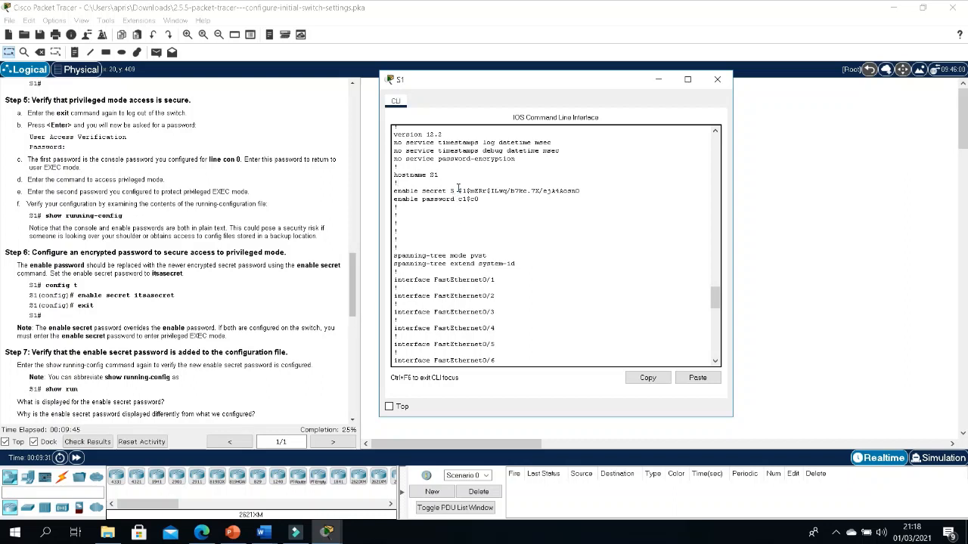
pyautogui.moveTo(455, 191); pyautogui.dragTo(609, 190)
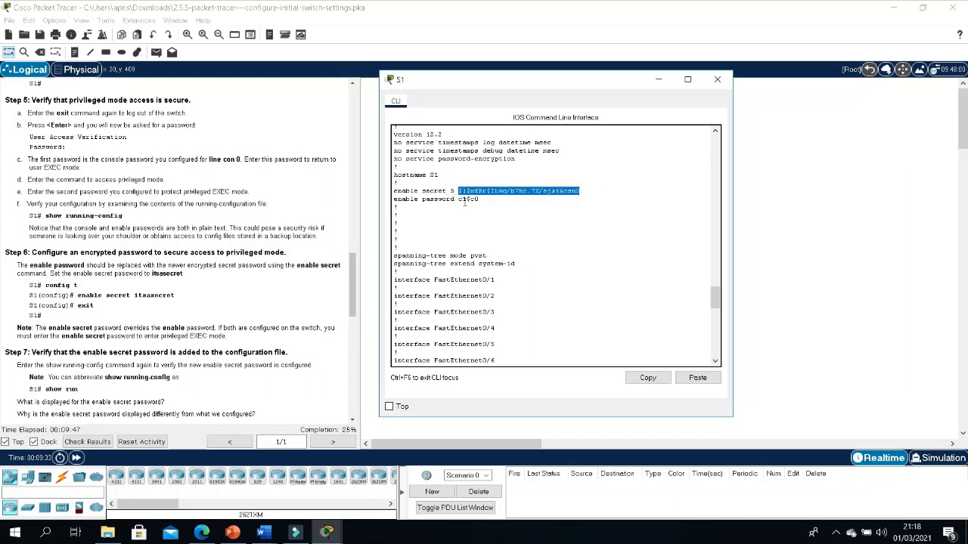
pyautogui.moveTo(458, 199); pyautogui.dragTo(483, 199)
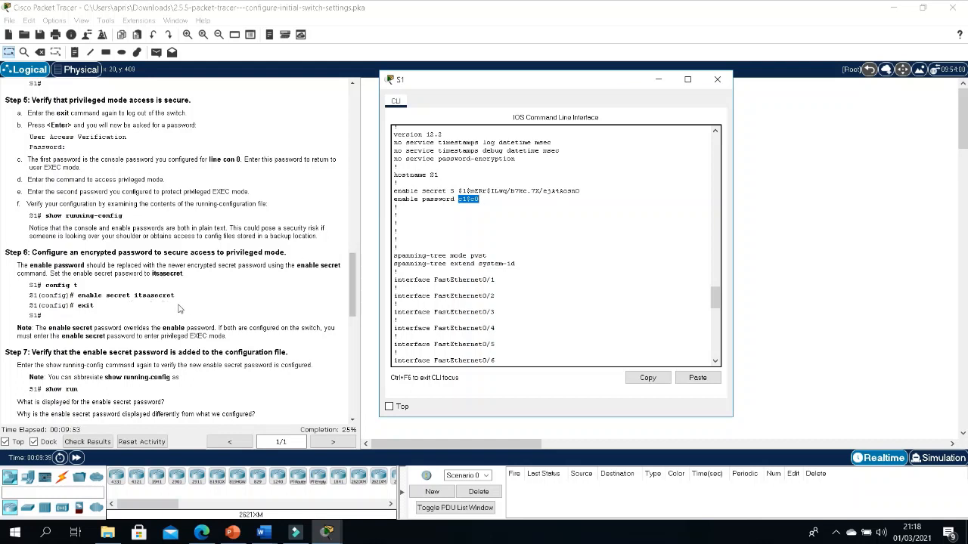
# - Read Steps 7 and 8 on password encryption and check the enable and console password entries in the running configuration
pyautogui.scroll(-3, 179, 309)
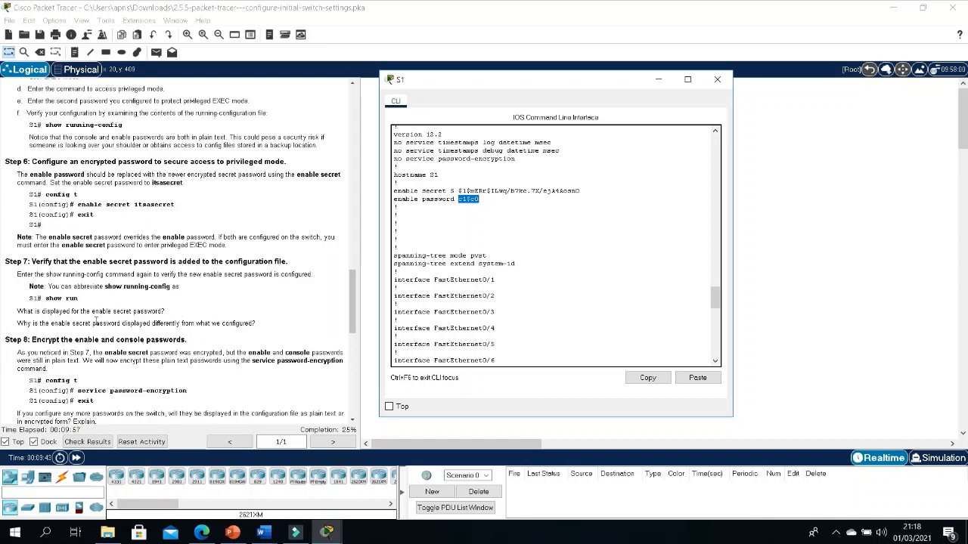
pyautogui.scroll(-1, 96, 321)
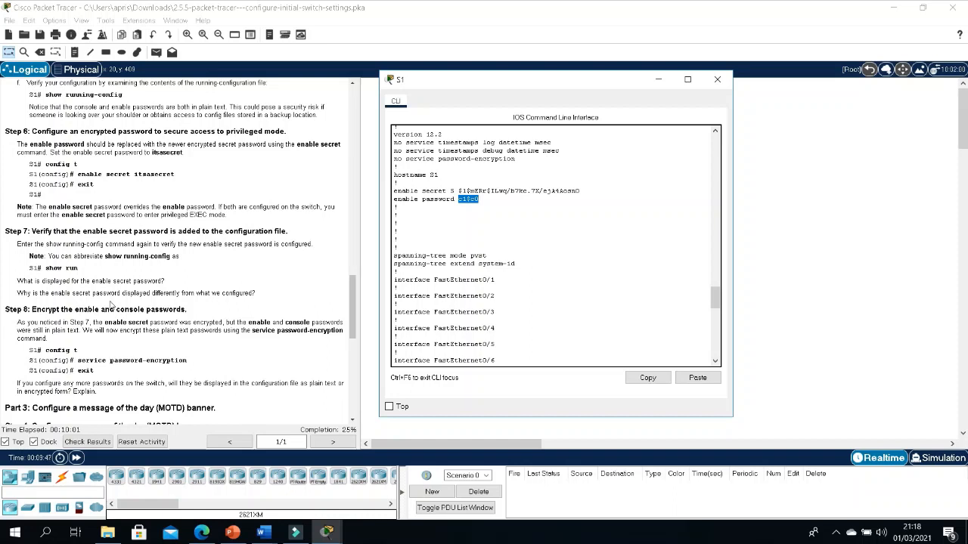
pyautogui.scroll(-2, 161, 293)
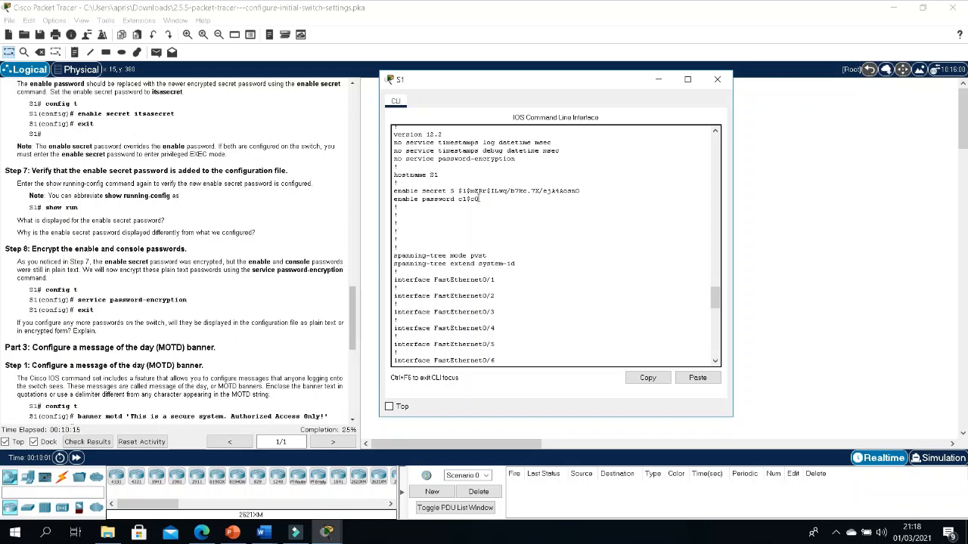
pyautogui.moveTo(479, 200); pyautogui.dragTo(458, 200)
pyautogui.scroll(-15, 484, 219)
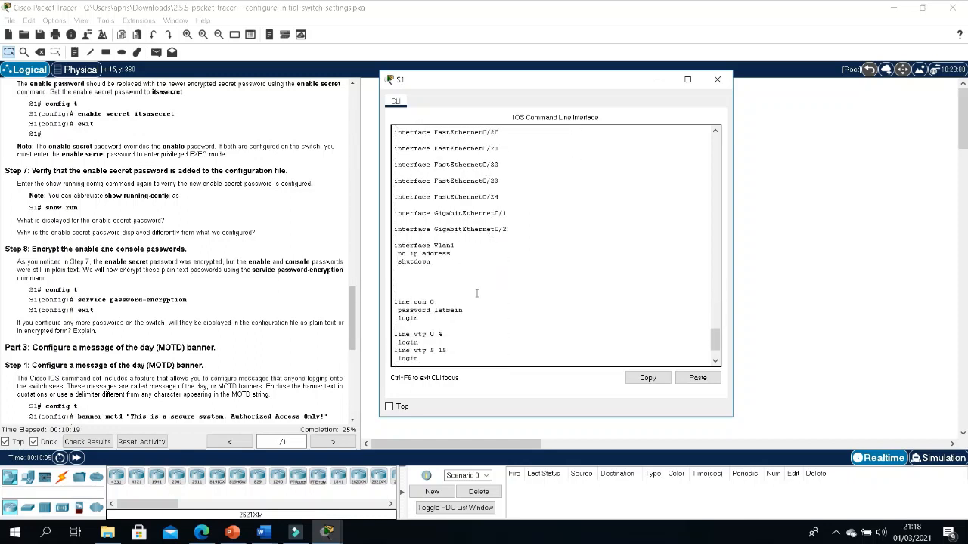
# - Encrypt S1's plain text passwords with service password-encryption in global configuration mode and exit back to privileged EXEC mode
pyautogui.scroll(-3, 476, 286)
pyautogui.click(466, 251)
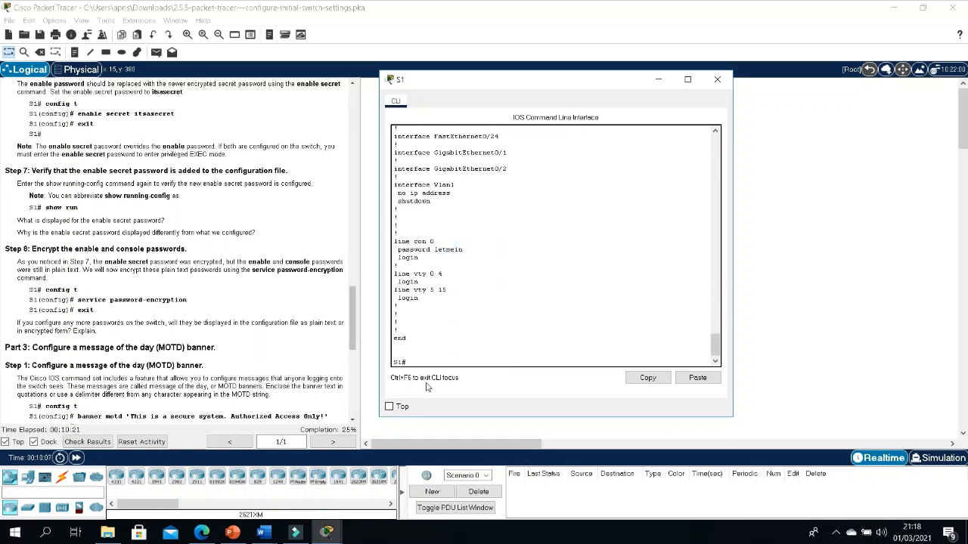
pyautogui.click(415, 360)
pyautogui.write('conf t')
pyautogui.press('Return')
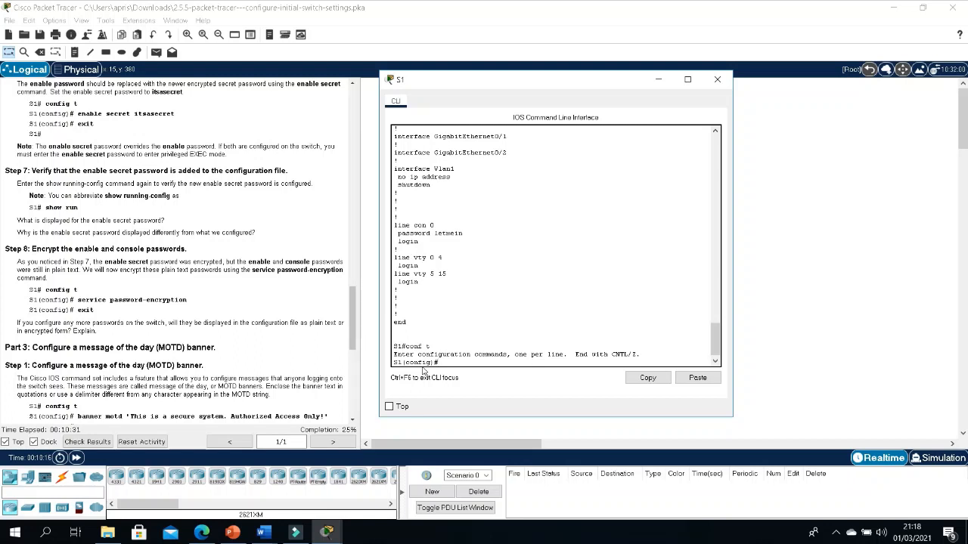
pyautogui.write('ser')
pyautogui.write('viv')
pyautogui.press('Tab')
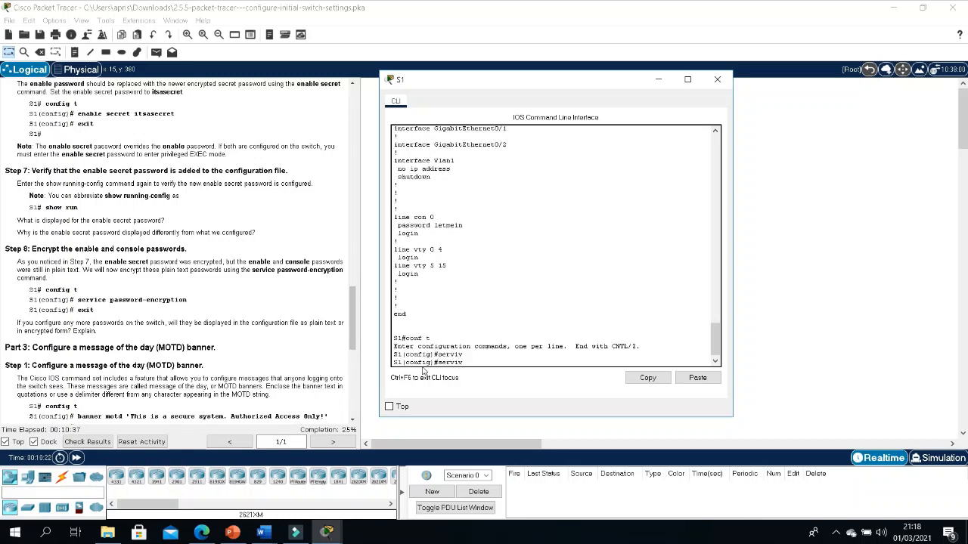
pyautogui.press('BackSpace')
pyautogui.write('ce pass')
pyautogui.press('Tab')
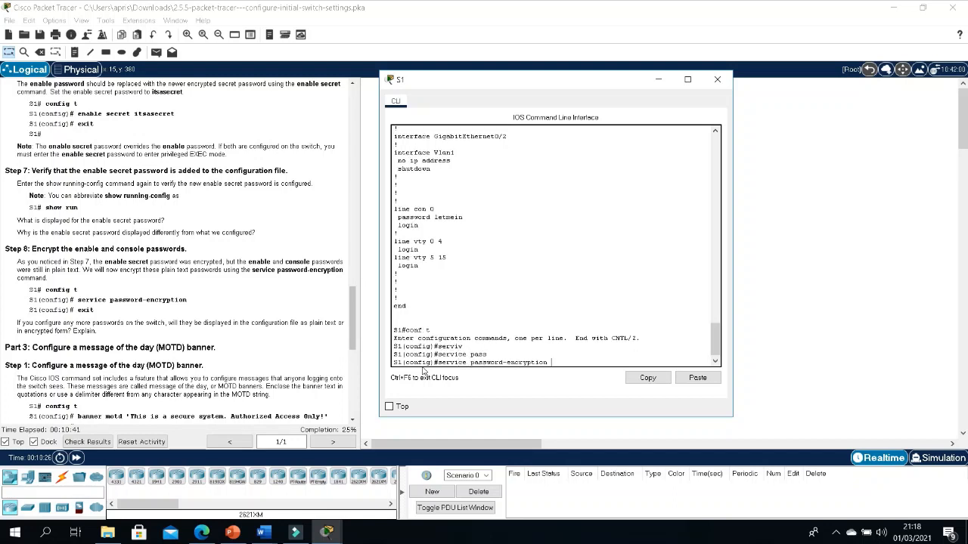
pyautogui.press('Return')
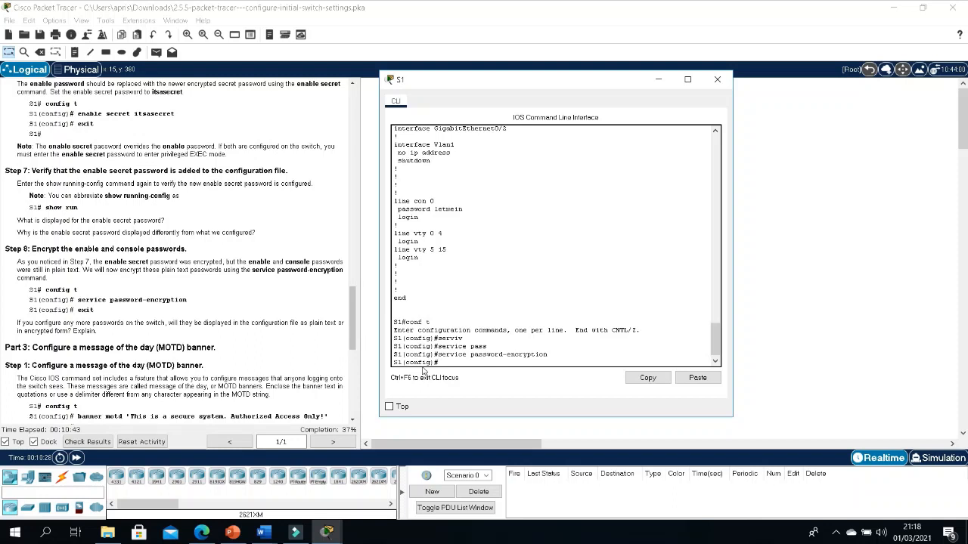
pyautogui.write('exit')
pyautogui.press('Return')
pyautogui.press('Return')
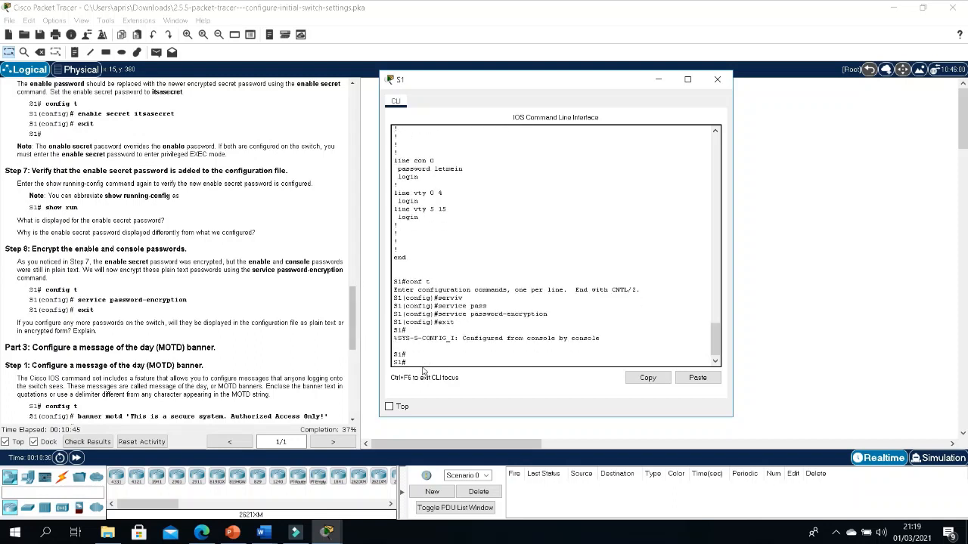
# - Display S1's running configuration through to the end
pyautogui.write('show run')
pyautogui.press('Tab')
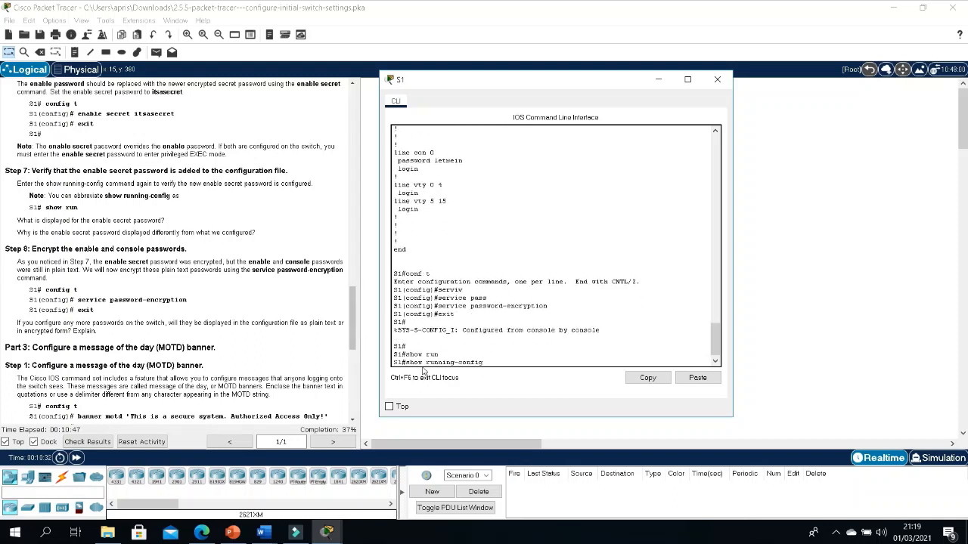
pyautogui.press('Return')
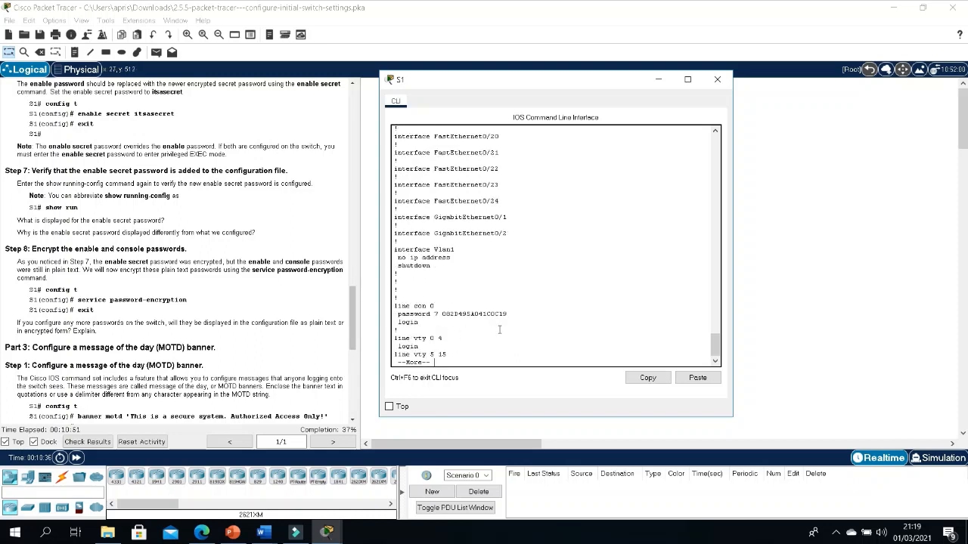
pyautogui.press('space')
# - Check the console password and enable password entries in S1's running configuration
pyautogui.moveTo(512, 251); pyautogui.dragTo(442, 251)
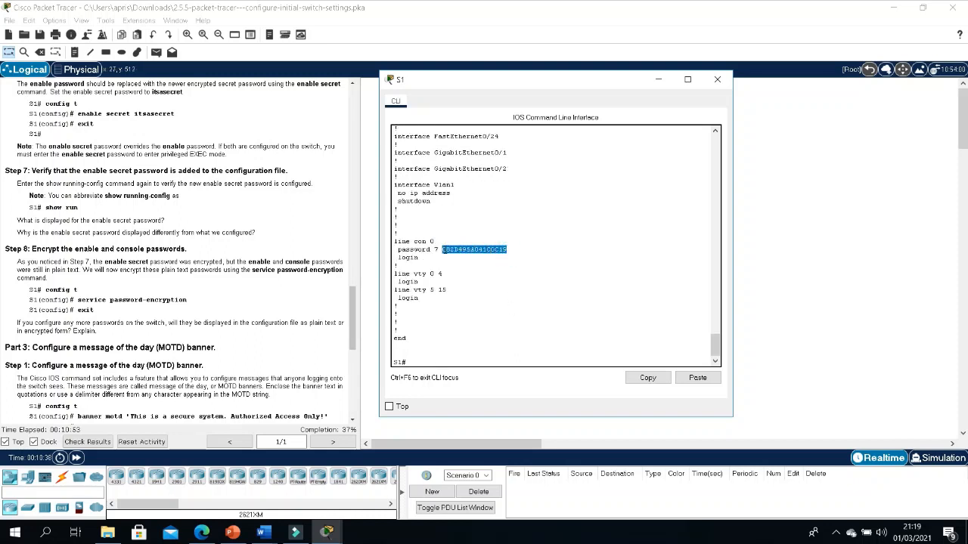
pyautogui.scroll(2, 461, 251)
pyautogui.scroll(15, 461, 251)
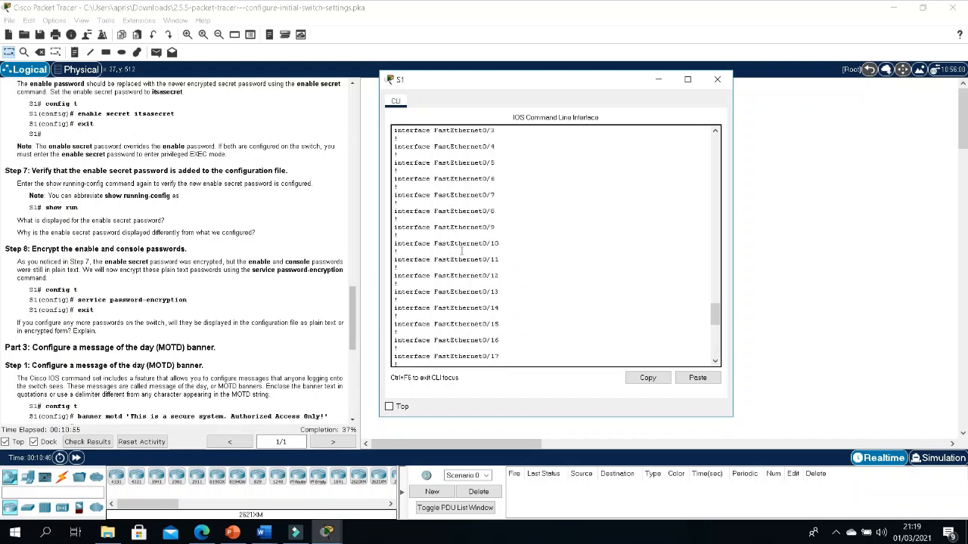
pyautogui.moveTo(514, 229); pyautogui.dragTo(465, 229)
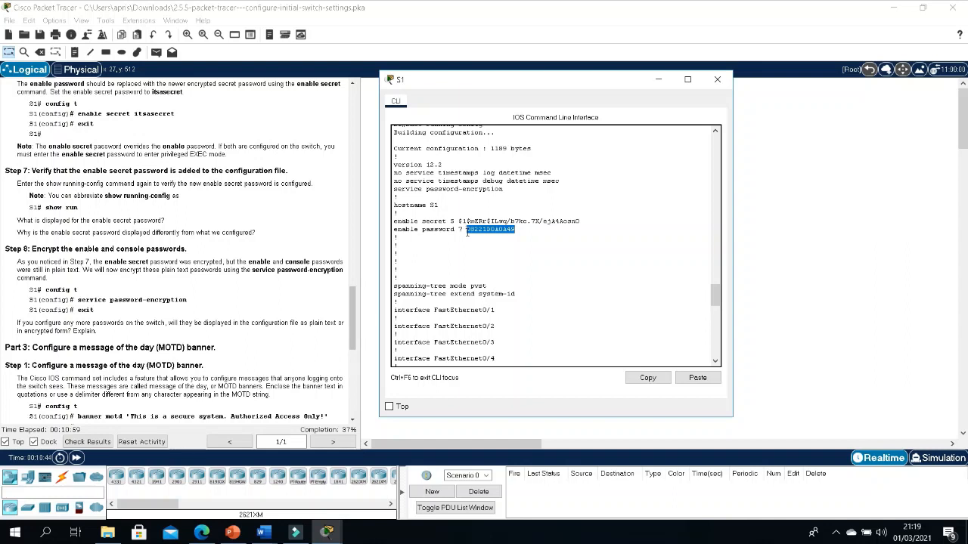
pyautogui.click(540, 231)
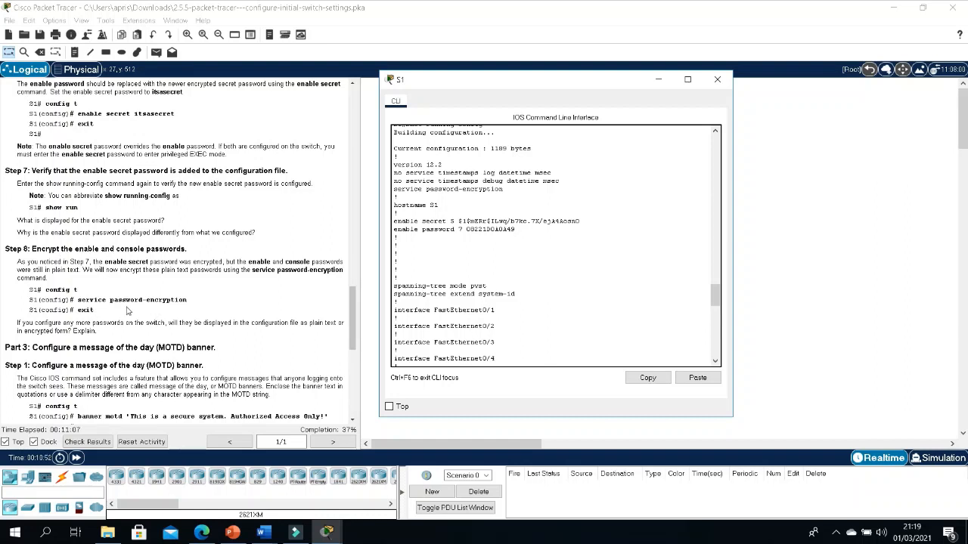
# - Read the rest of Step 8 and the Part 3 instructions for configuring the MOTD banner
pyautogui.scroll(-1, 128, 310)
pyautogui.moveTo(78, 270); pyautogui.dragTo(125, 270)
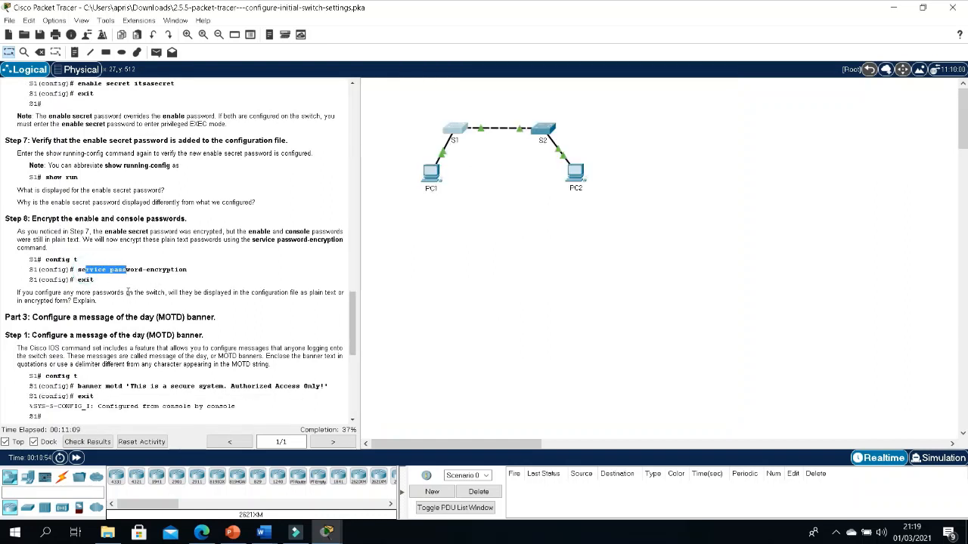
pyautogui.scroll(-2, 128, 293)
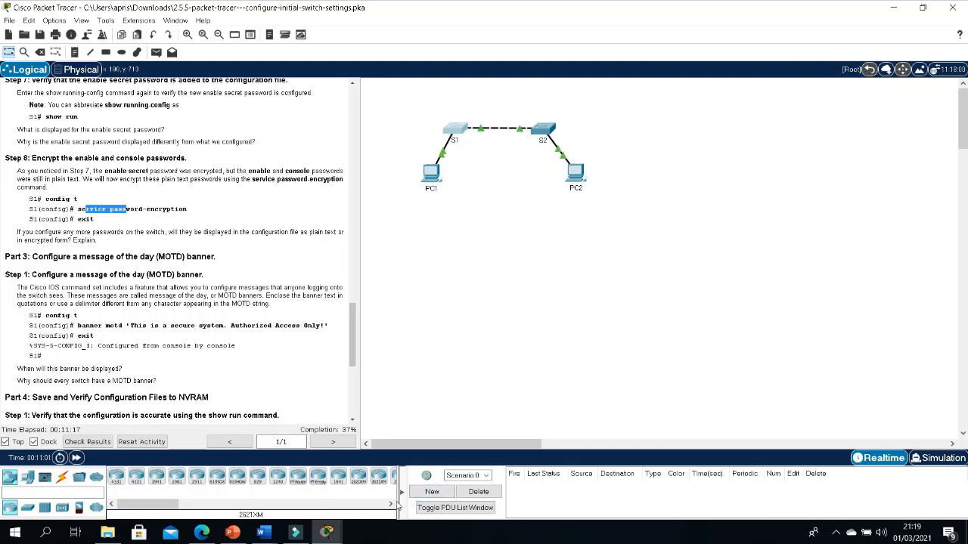
# - Set S1's MOTD banner to "This is a secure system. Authorized Access Only!" in global configuration mode and exit
pyautogui.moveTo(327, 533)
pyautogui.click(445, 438)
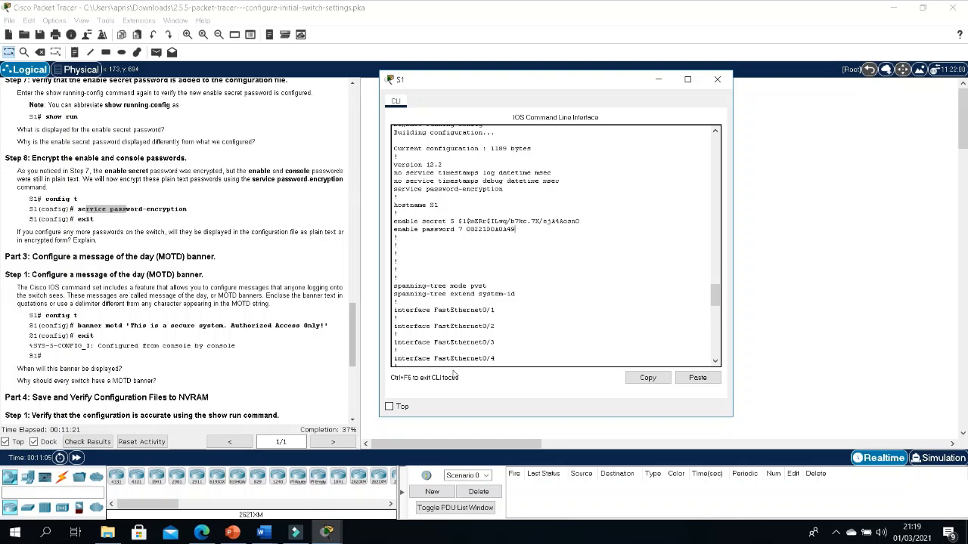
pyautogui.press('space')
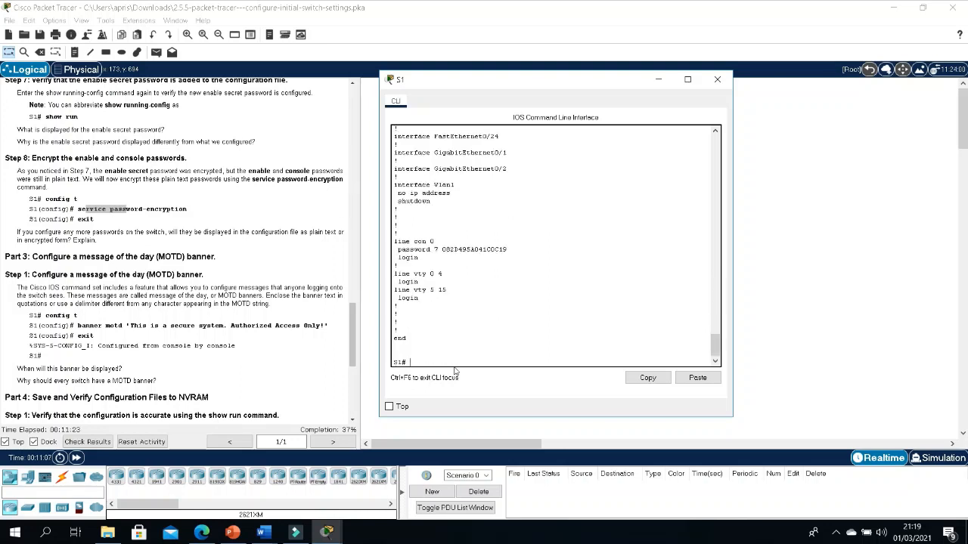
pyautogui.write('conf t')
pyautogui.press('Return')
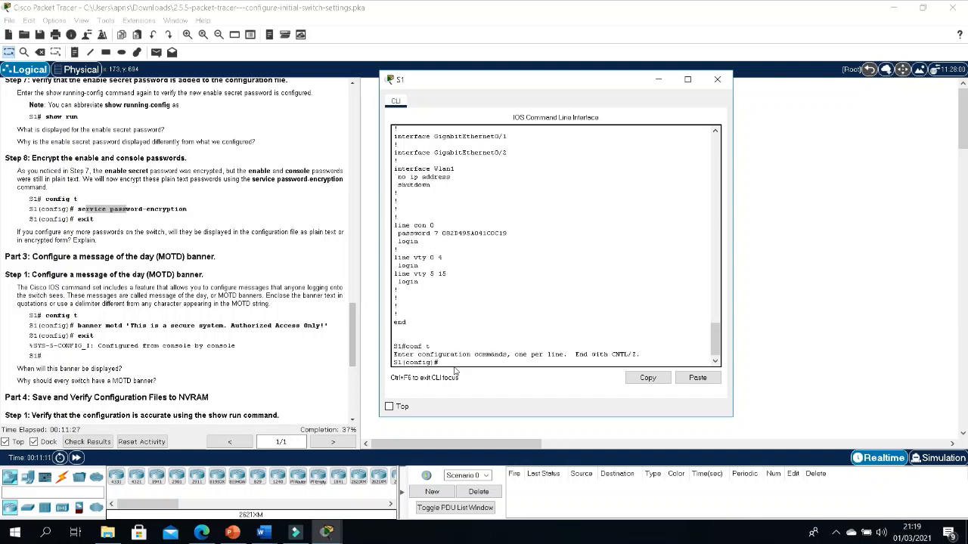
pyautogui.write('banner motd "This is a sc')
pyautogui.press('BackSpace')
pyautogui.press('BackSpace')
pyautogui.write('cure system. ')
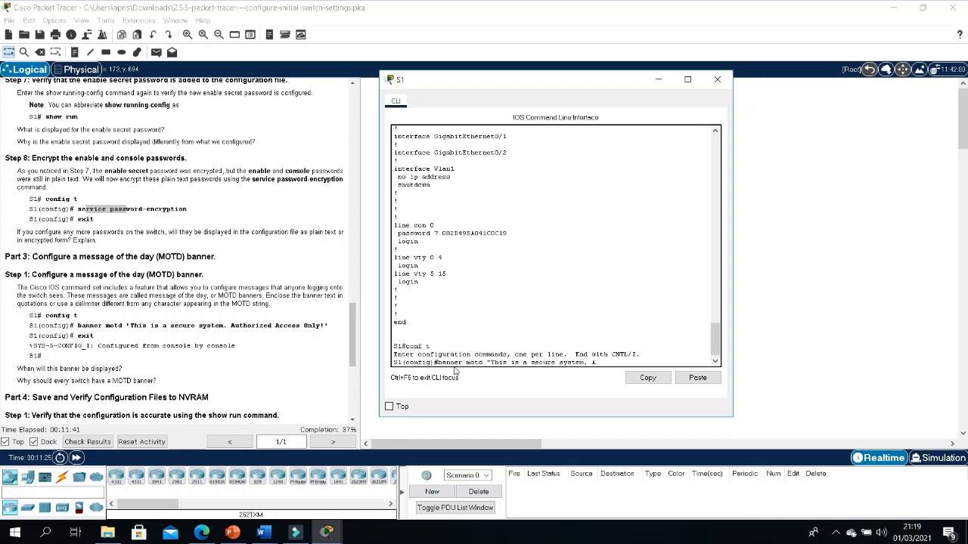
pyautogui.write('Autho')
pyautogui.write('rized')
pyautogui.write(' Access')
pyautogui.write(' On')
pyautogui.write("ly'")
pyautogui.press('Return')
pyautogui.write('e')
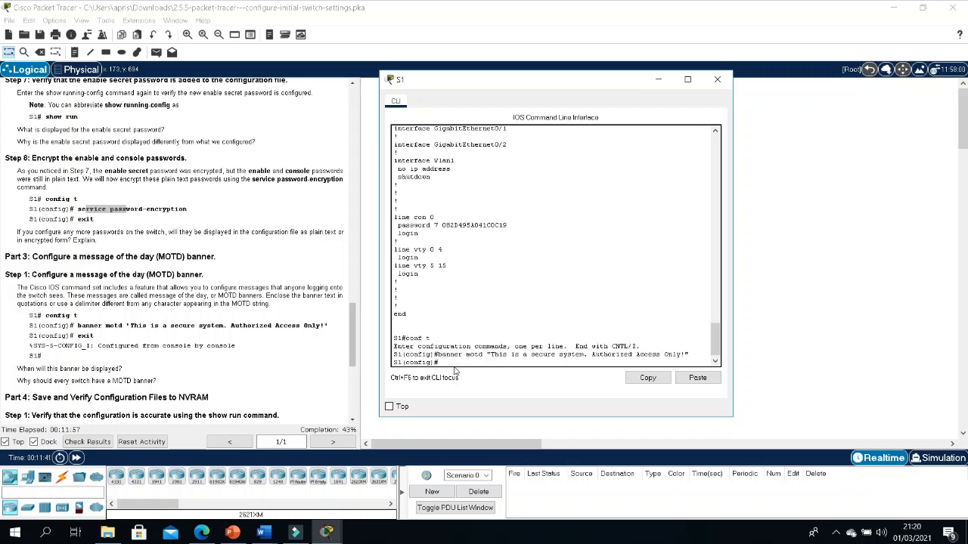
pyautogui.write('xit')
pyautogui.press('Return')
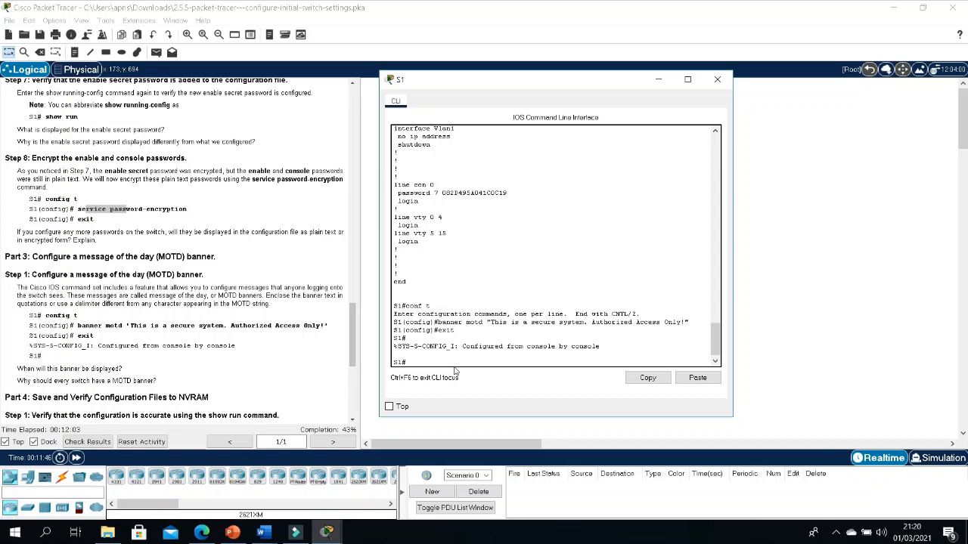
# - Save S1's running configuration to startup-config as Part 4 asks, accepting the default destination filename
pyautogui.moveTo(352, 354); pyautogui.dragTo(353, 369)
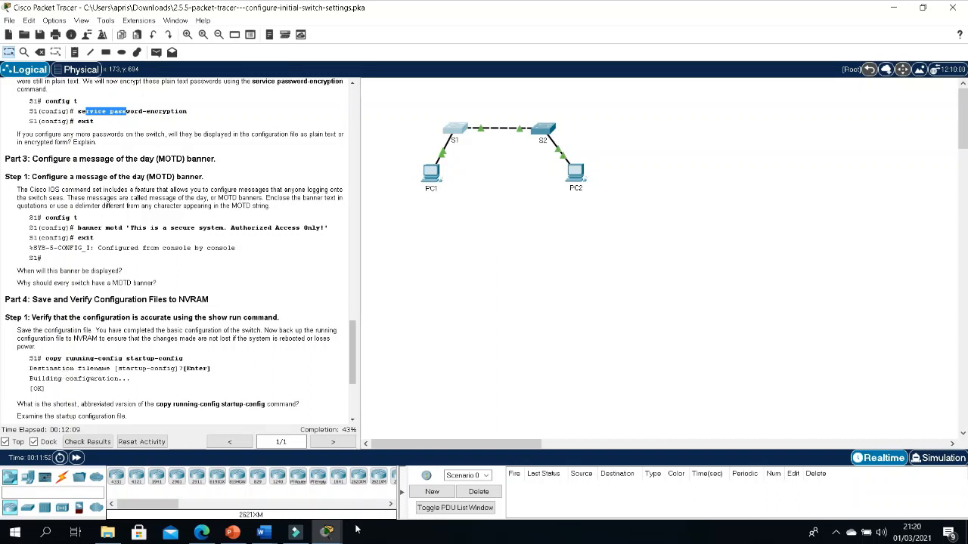
pyautogui.click(327, 534)
pyautogui.click(405, 481)
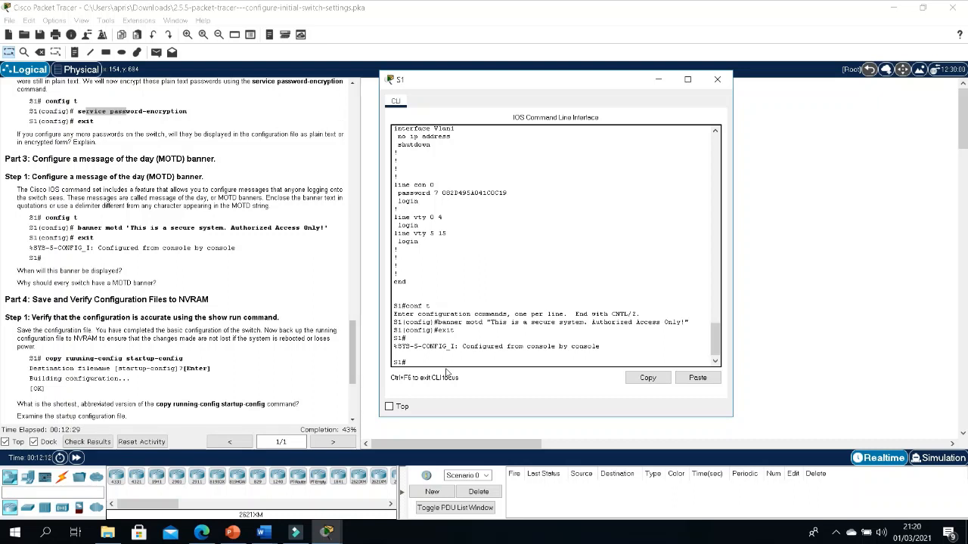
pyautogui.write('copy run')
pyautogui.press('Tab')
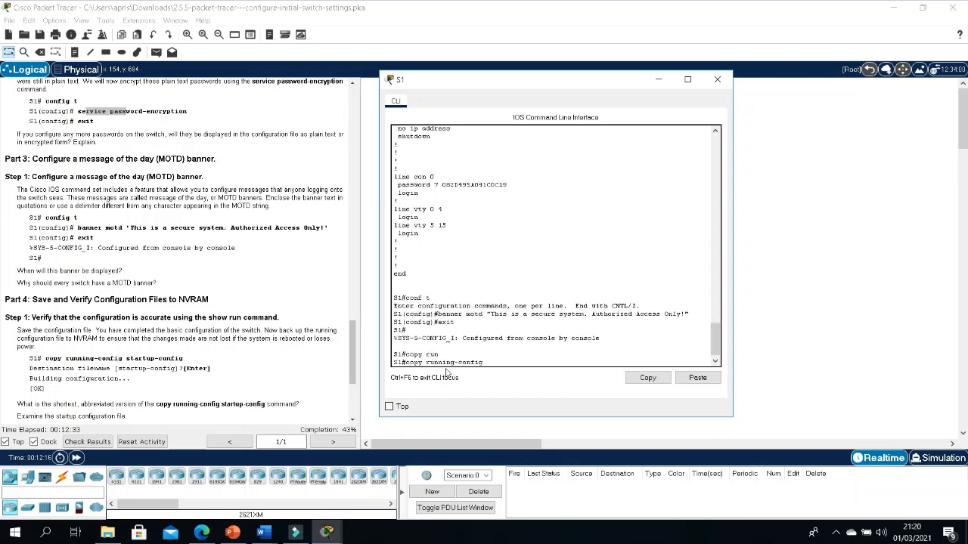
pyautogui.write('sta')
pyautogui.press('Tab')
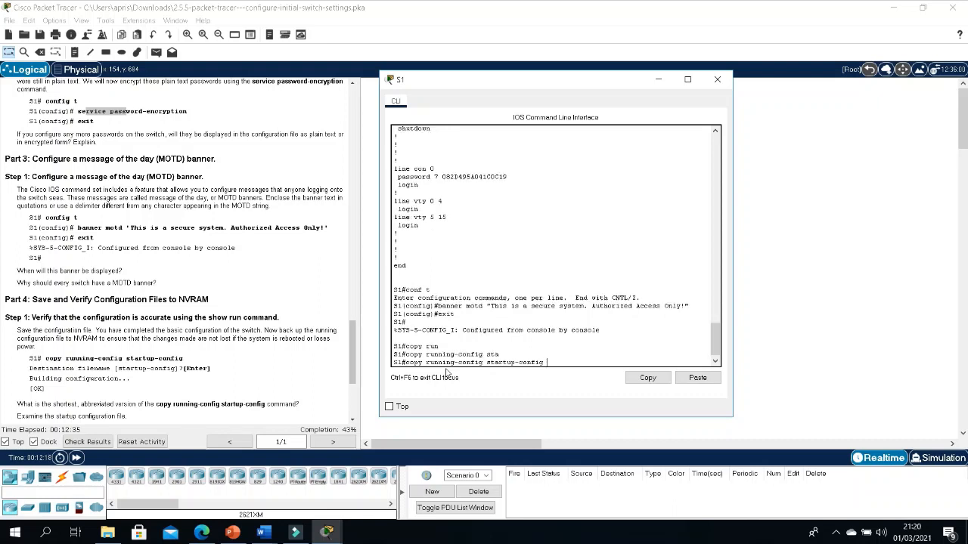
pyautogui.press('Return')
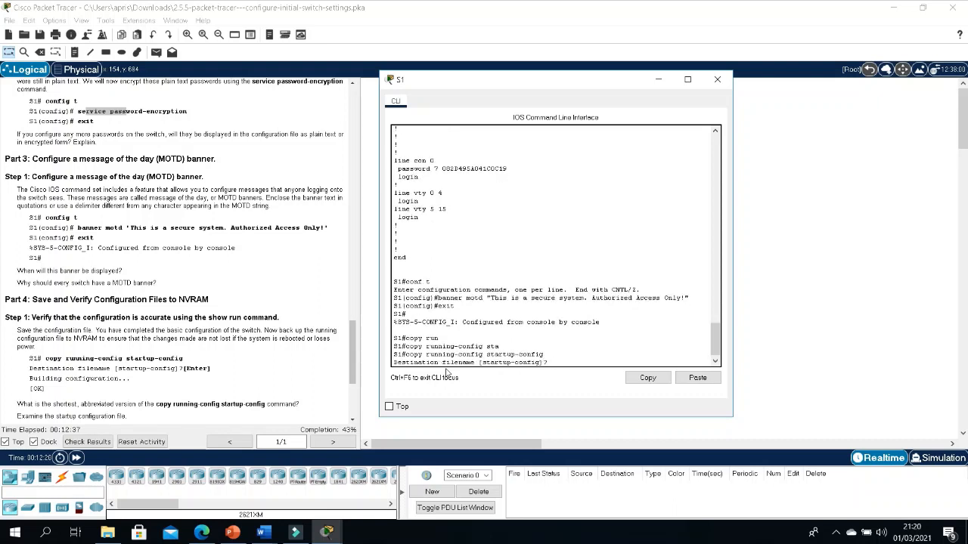
pyautogui.press('Return')
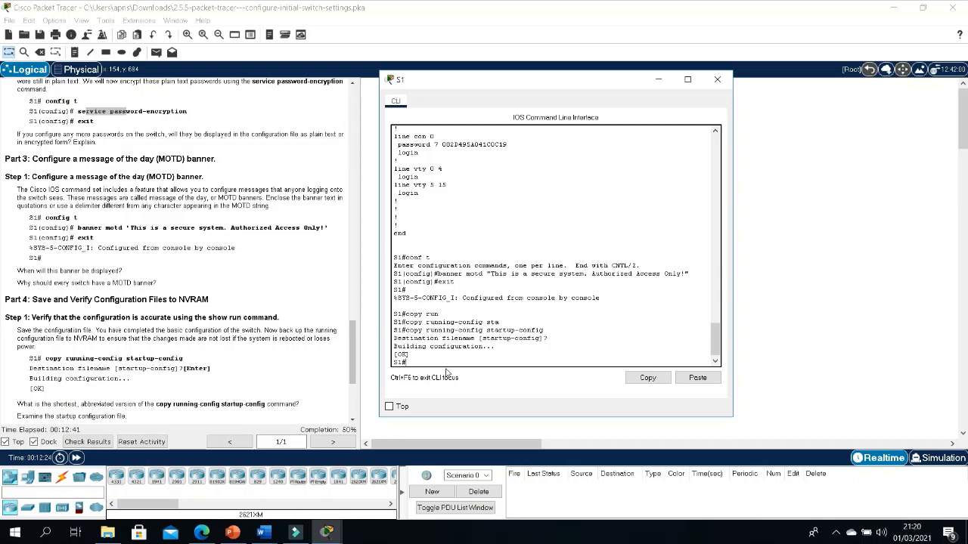
# - Read the remaining Part 4 questions and the Part 5 parameters for configuring S2
pyautogui.moveTo(354, 359); pyautogui.dragTo(355, 391)
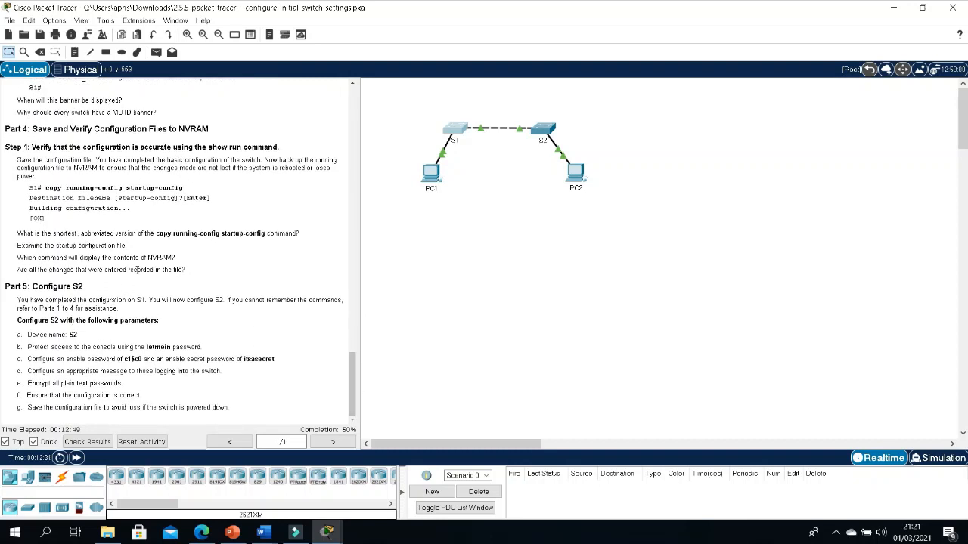
pyautogui.click(265, 534)
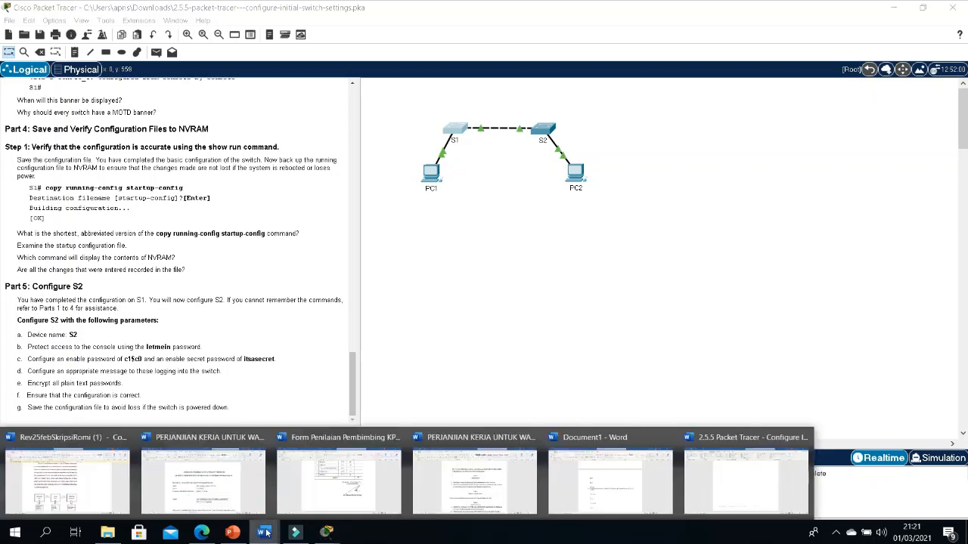
pyautogui.click(169, 284)
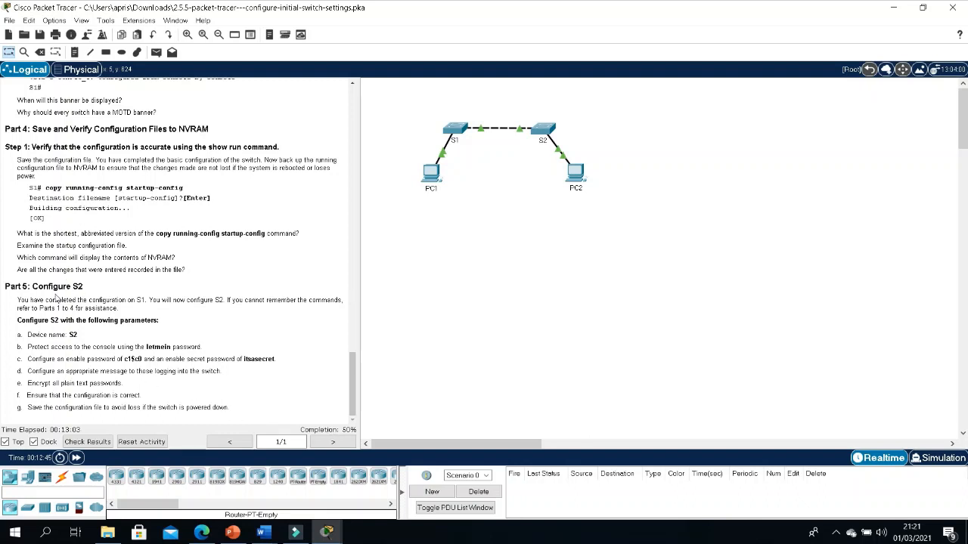
# - Open S2's command line interface, start a console session and check the device name required in Part 5
pyautogui.click(543, 129)
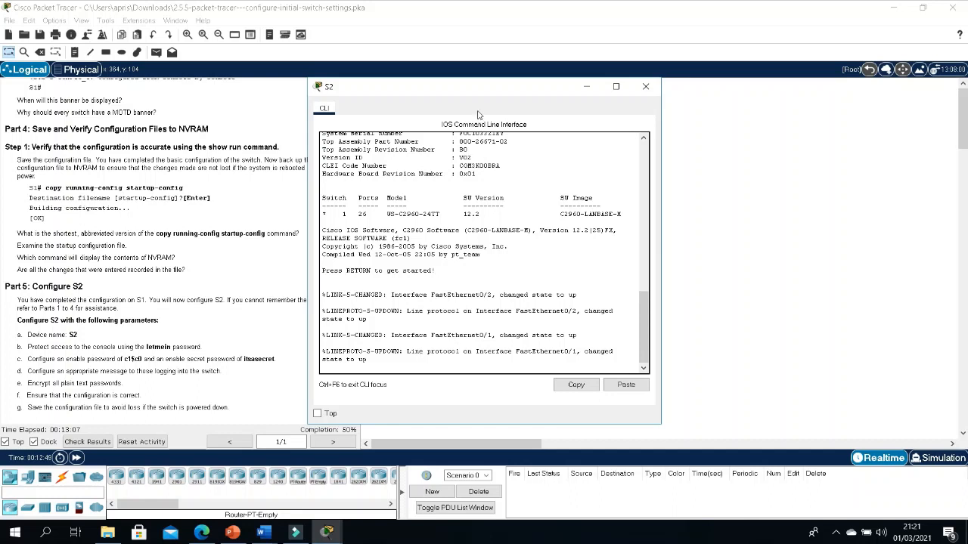
pyautogui.moveTo(478, 89); pyautogui.dragTo(560, 62)
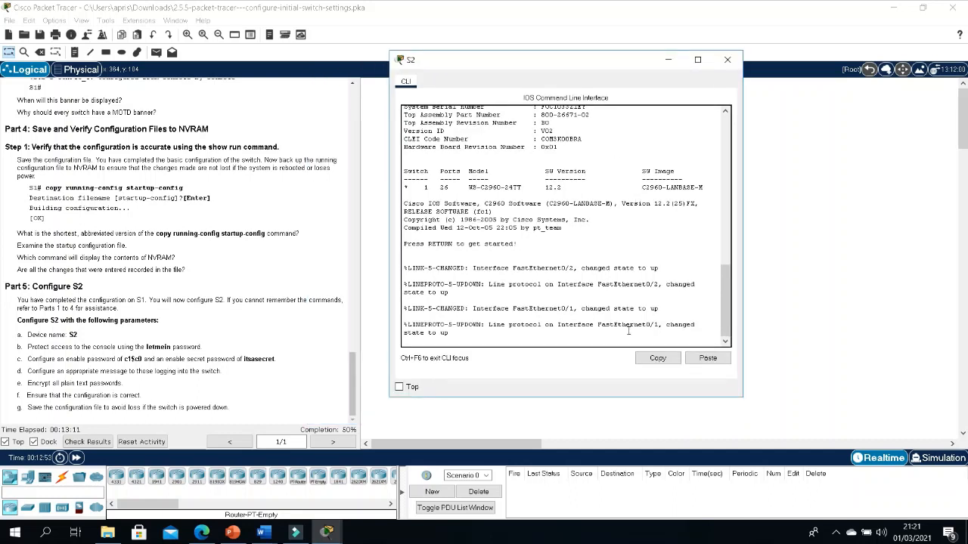
pyautogui.scroll(1, 705, 337)
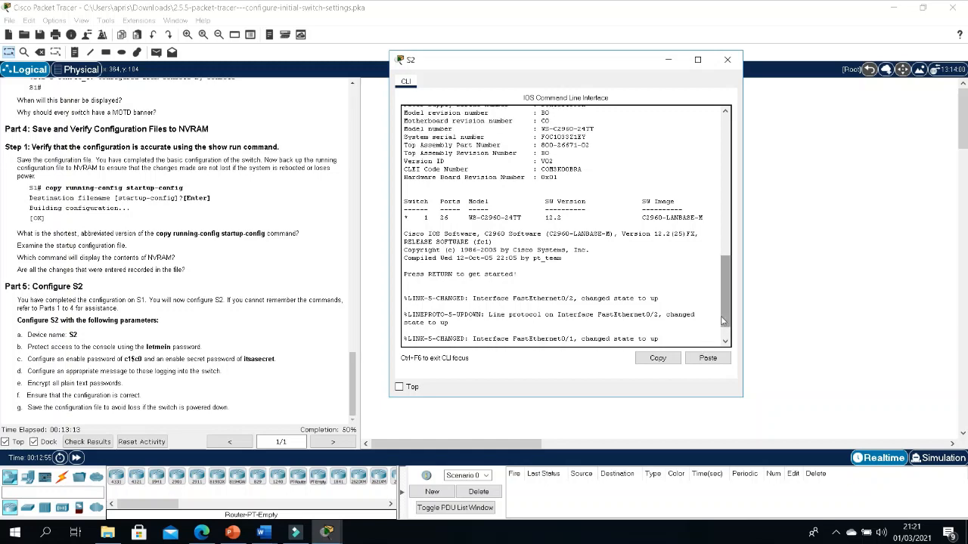
pyautogui.moveTo(725, 305); pyautogui.dragTo(725, 310)
pyautogui.scroll(-1, 617, 338)
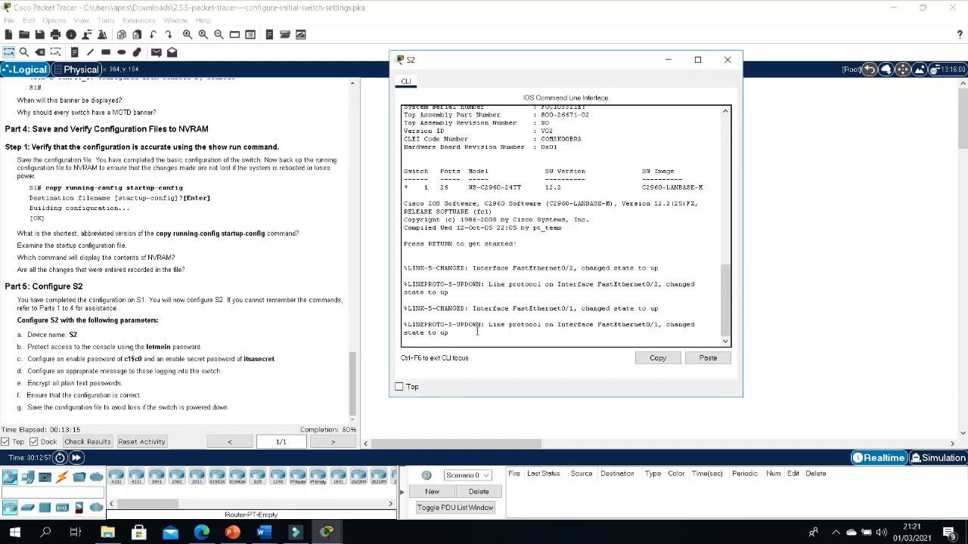
pyautogui.click(477, 330)
pyautogui.press('Return')
pyautogui.press('Return')
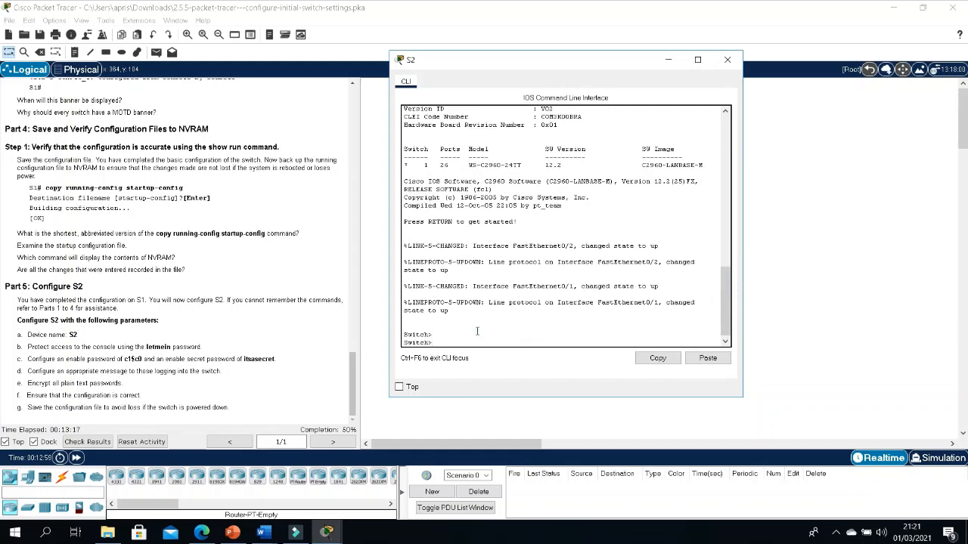
pyautogui.moveTo(88, 333); pyautogui.dragTo(60, 334)
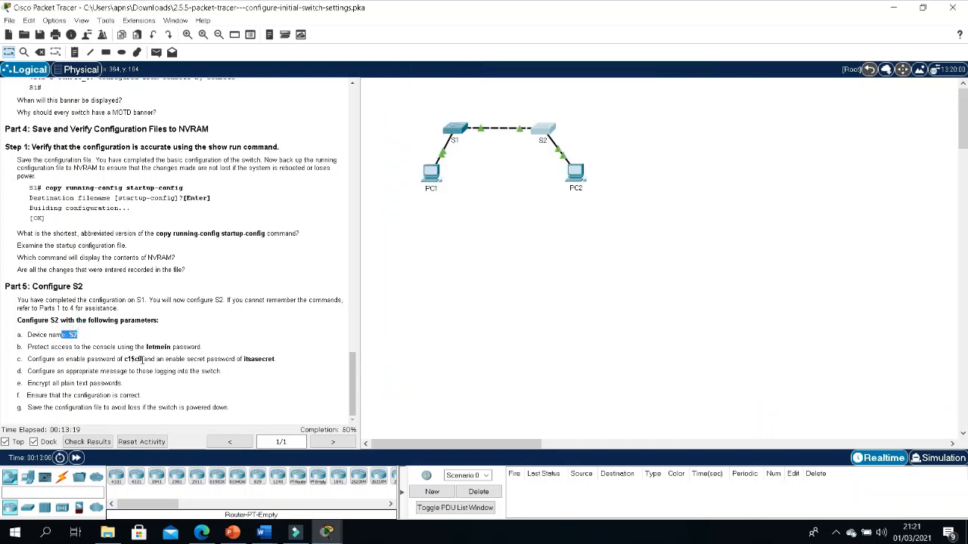
# - Read Part 5's requirements for S2's console password, enable passwords, login message, password encryption and configuration check
pyautogui.moveTo(146, 346); pyautogui.dragTo(172, 347)
pyautogui.moveTo(120, 359); pyautogui.dragTo(142, 360)
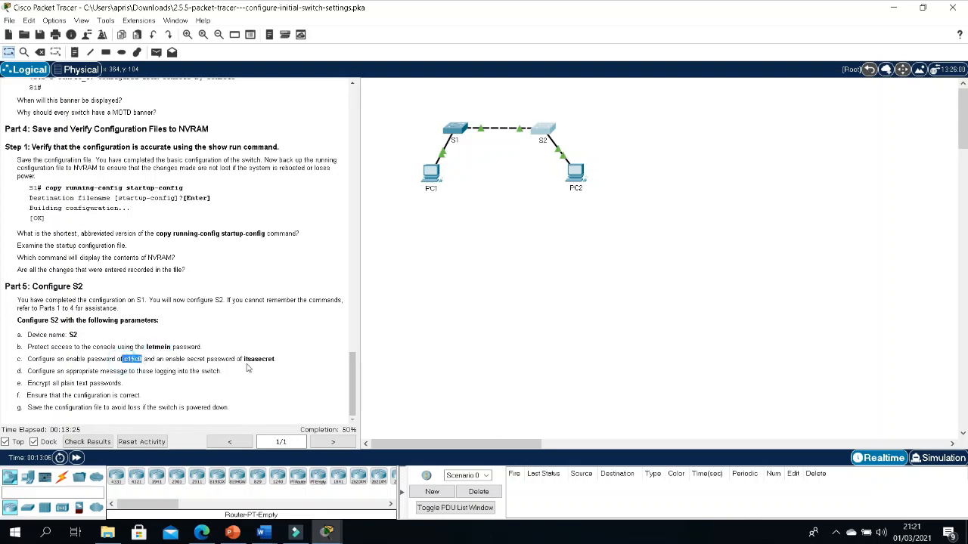
pyautogui.moveTo(242, 360); pyautogui.dragTo(275, 360)
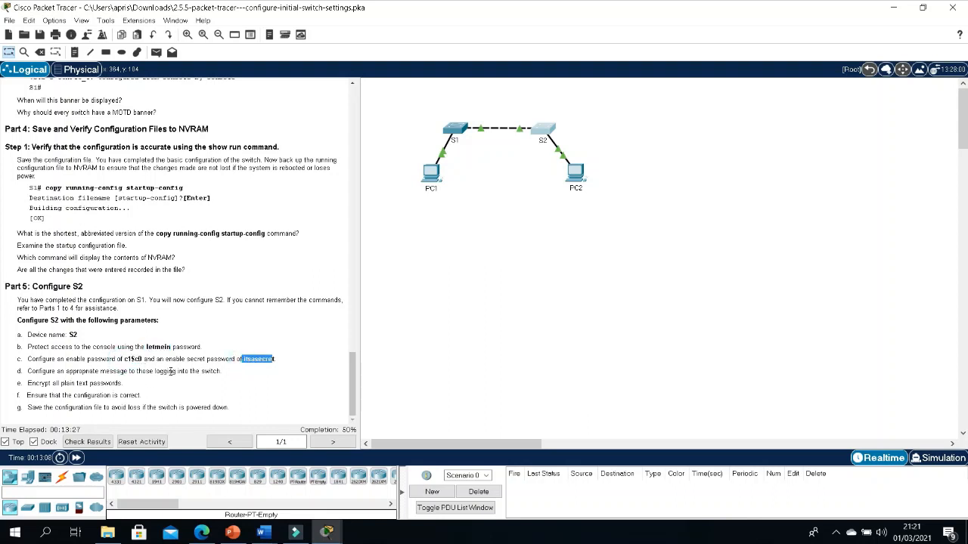
pyautogui.moveTo(60, 395); pyautogui.dragTo(91, 395)
pyautogui.click(60, 396)
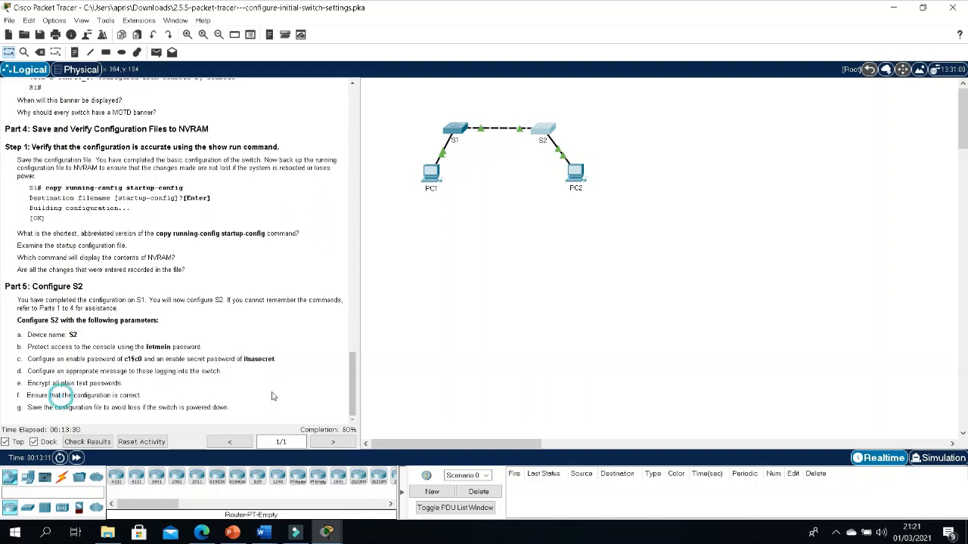
# - Return to S2's command line, enter privileged EXEC and global configuration modes, and set the hostname to S2
pyautogui.click(327, 533)
pyautogui.click(403, 494)
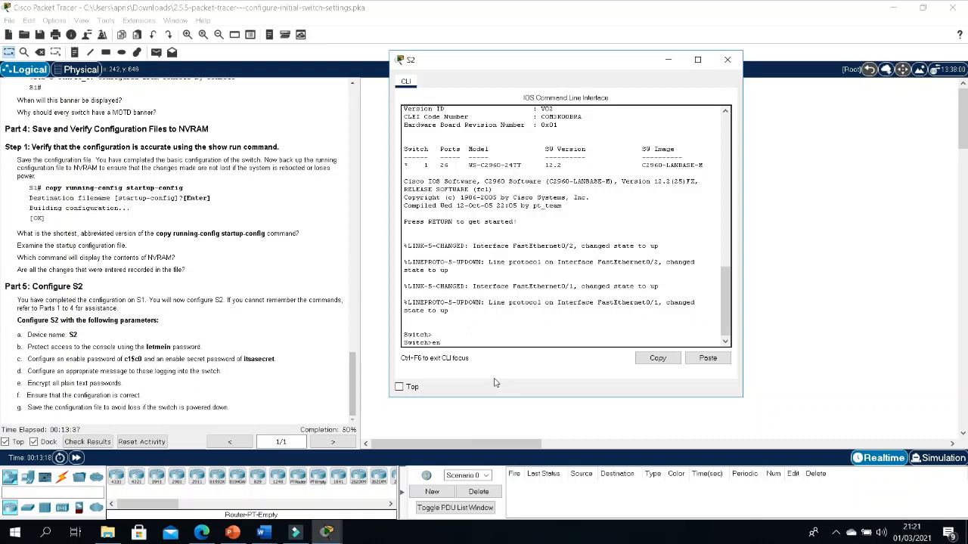
pyautogui.press('Return')
pyautogui.write('ch#c')
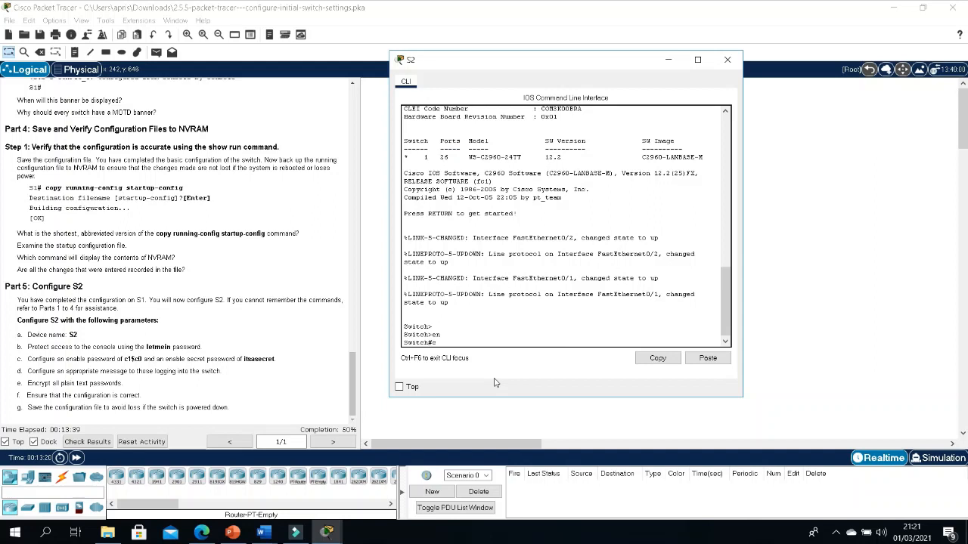
pyautogui.write('onf t')
pyautogui.press('Return')
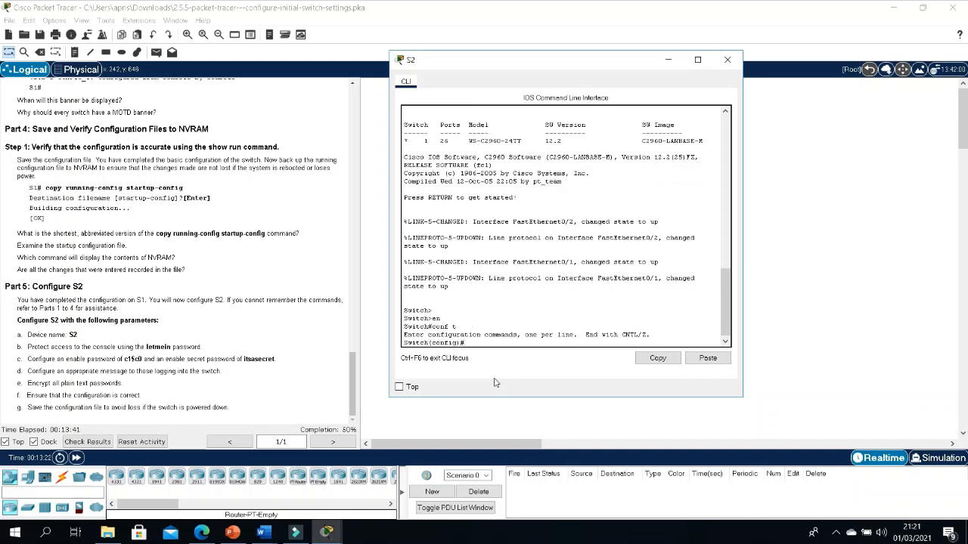
pyautogui.write('hostname S2')
pyautogui.press('Return')
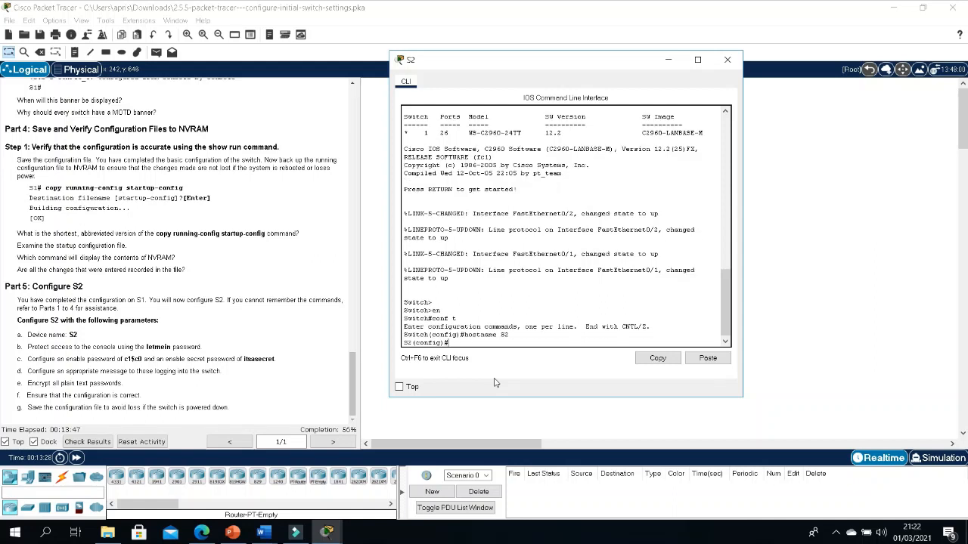
# - Secure S2's console line 0 with the console password given in Part 5 and enable login
pyautogui.write('line console 0')
pyautogui.press('Return')
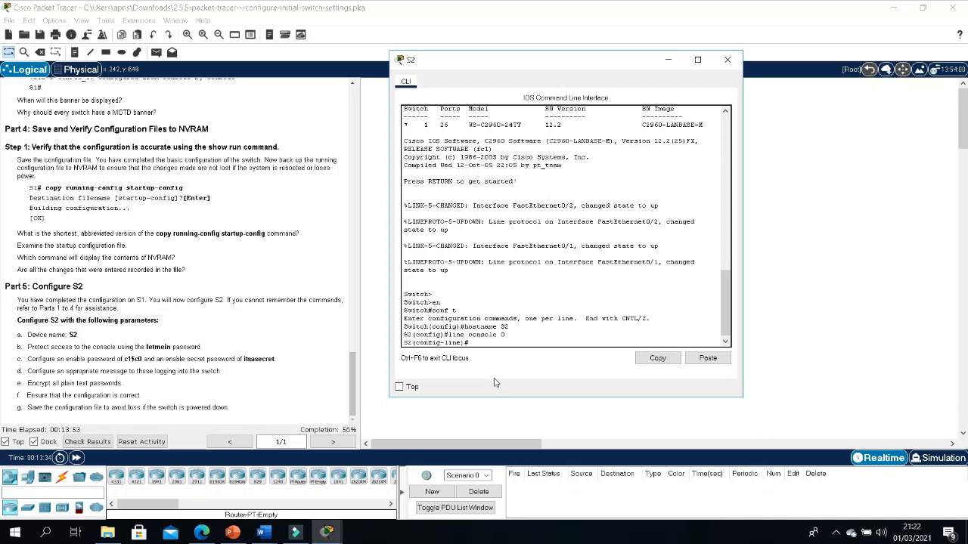
pyautogui.write('password letmein')
pyautogui.press('Return')
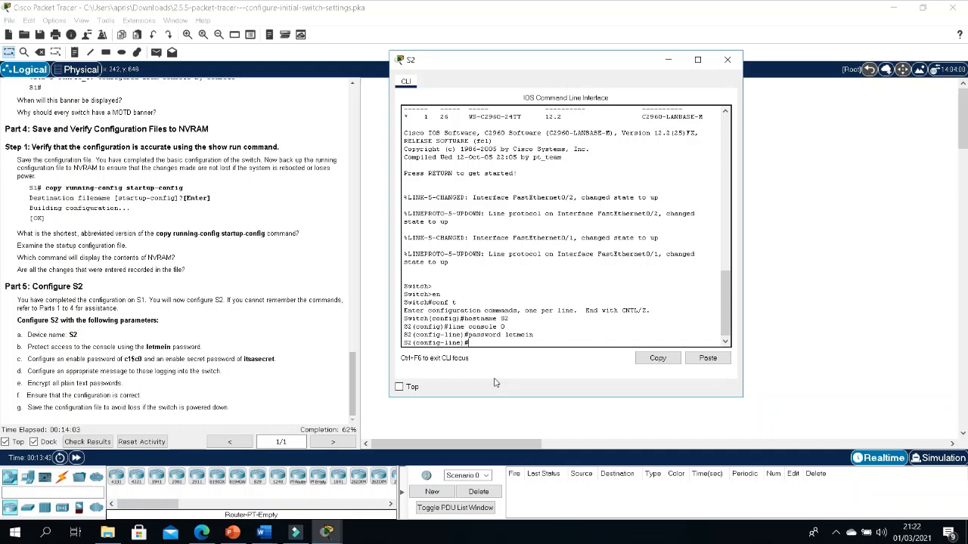
pyautogui.write('login')
pyautogui.press('Return')
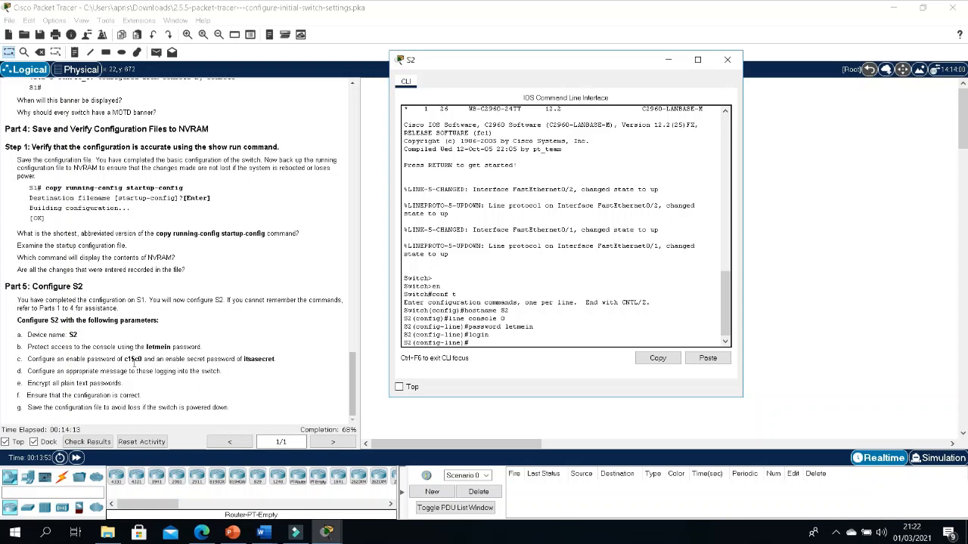
# - Configure S2's enable password and enable secret password with the values given in Part 5
pyautogui.write('nable passow')
pyautogui.press('BackSpace')
pyautogui.write('word c1$c0')
pyautogui.press('Return')
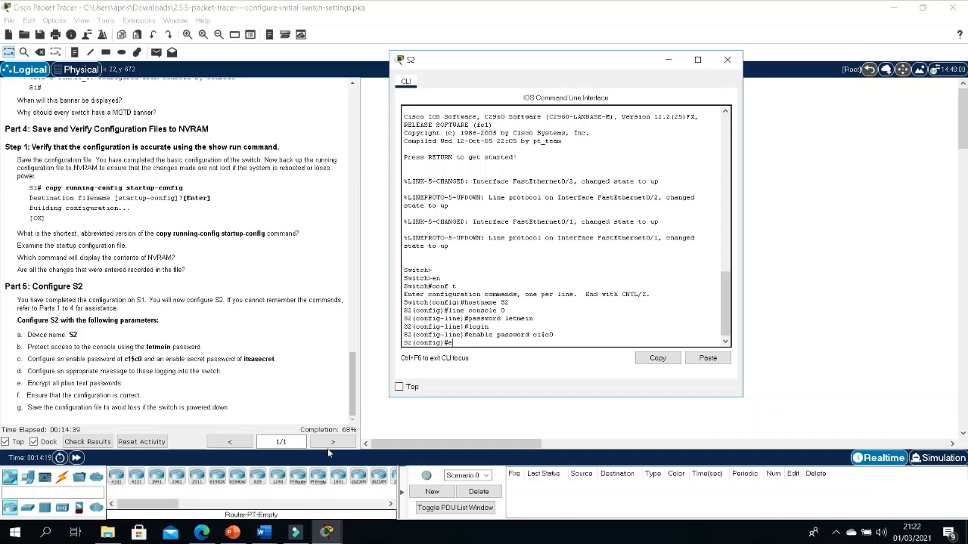
pyautogui.write('able secret itsasecret')
pyautogui.press('Return')
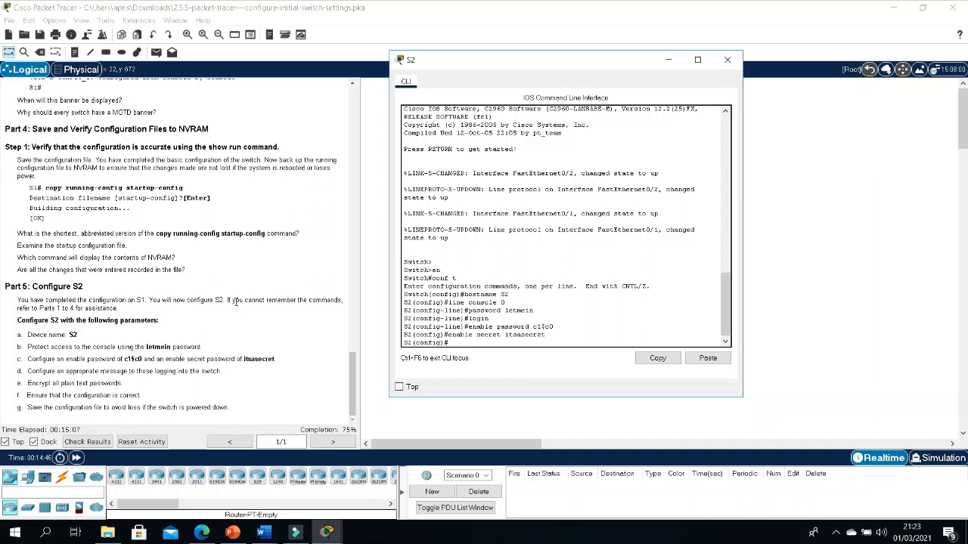
# - Set S2's MOTD banner to "Authorized Access Only", using $ as the delimiter
pyautogui.write('banner mot')
pyautogui.write('$')
pyautogui.write('Authoriz')
pyautogui.press('BackSpace')
pyautogui.press('BackSpace')
pyautogui.press('BackSpace')
pyautogui.press('BackSpace')
pyautogui.press('BackSpace')
pyautogui.press('BackSpace')
pyautogui.press('BackSpace')
pyautogui.write('horized')
pyautogui.press('BackSpace')
pyautogui.press('BackSpace')
pyautogui.write('ess Only$')
pyautogui.press('Return')
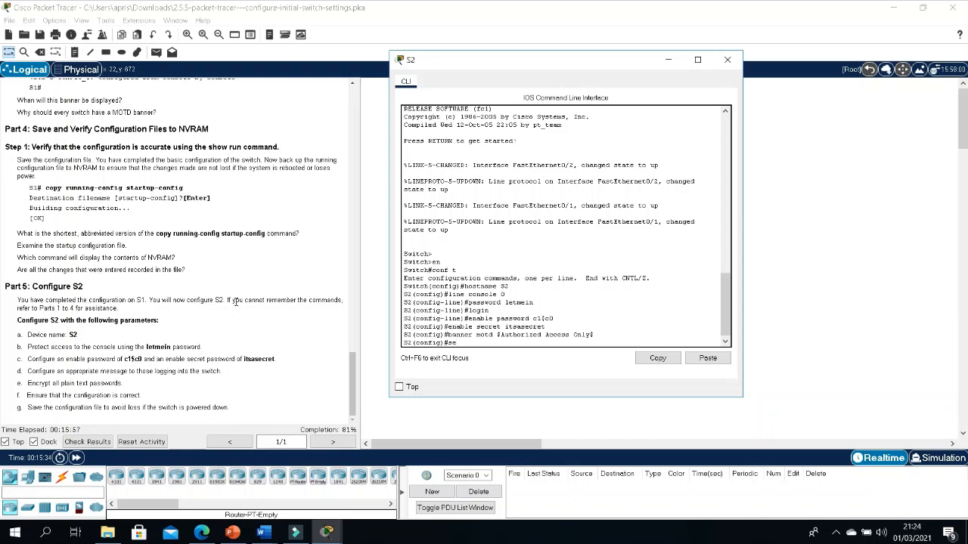
# - Encrypt all of S2's plain text passwords with service password-encryption and exit global configuration mode
pyautogui.write('seri')
pyautogui.press('BackSpace')
pyautogui.press('BackSpace')
pyautogui.press('BackSpace')
pyautogui.write('vice pass')
pyautogui.press('Tab')
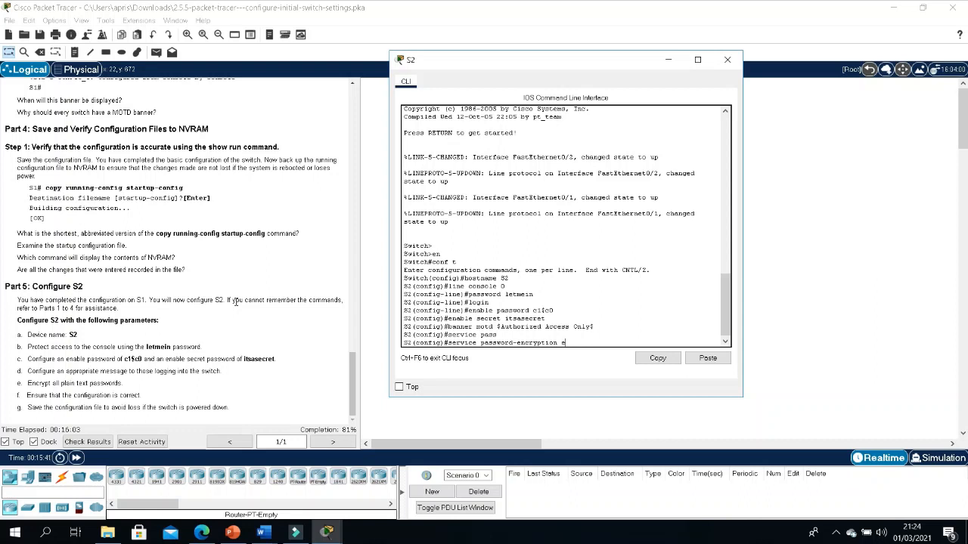
pyautogui.press('Return')
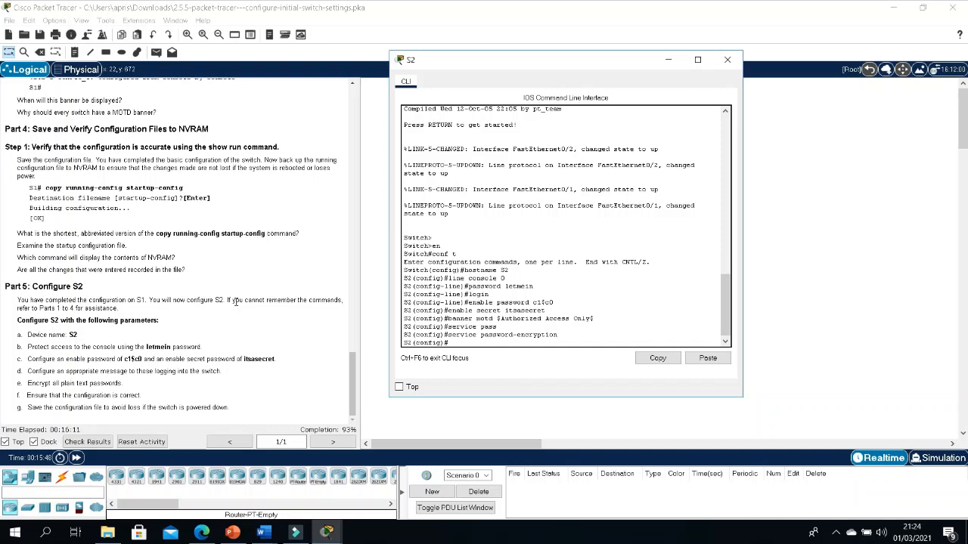
pyautogui.write('ex')
pyautogui.press('Return')
pyautogui.press('Return')
pyautogui.press('Return')
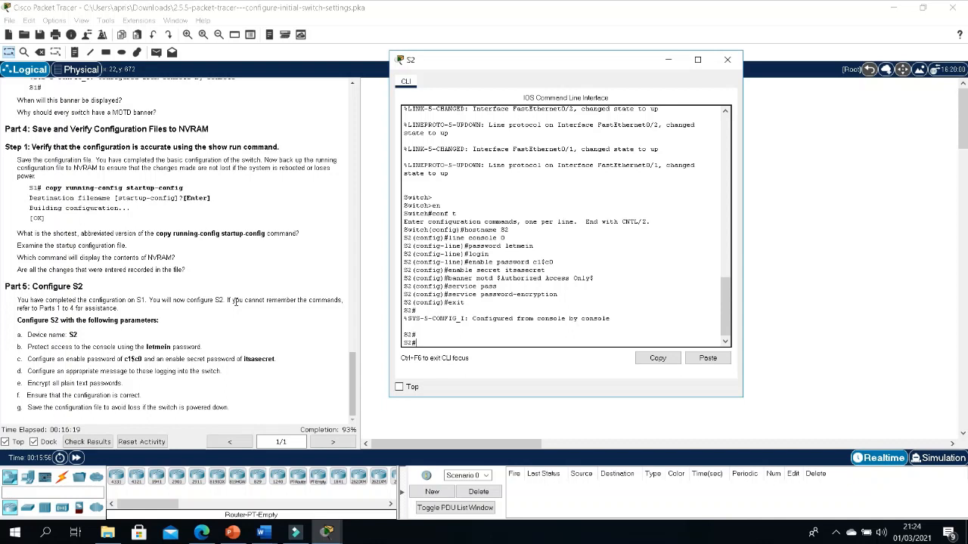
# - Save S2's running-config to startup-config, accepting the default destination filename
pyautogui.write('copy')
pyautogui.press('Tab')
pyautogui.write('run')
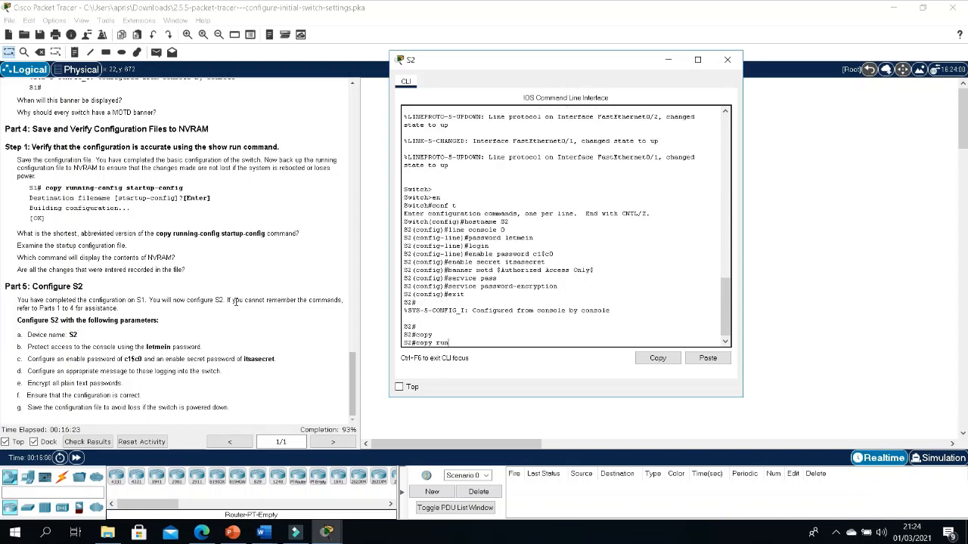
pyautogui.press('Tab')
pyautogui.write('s')
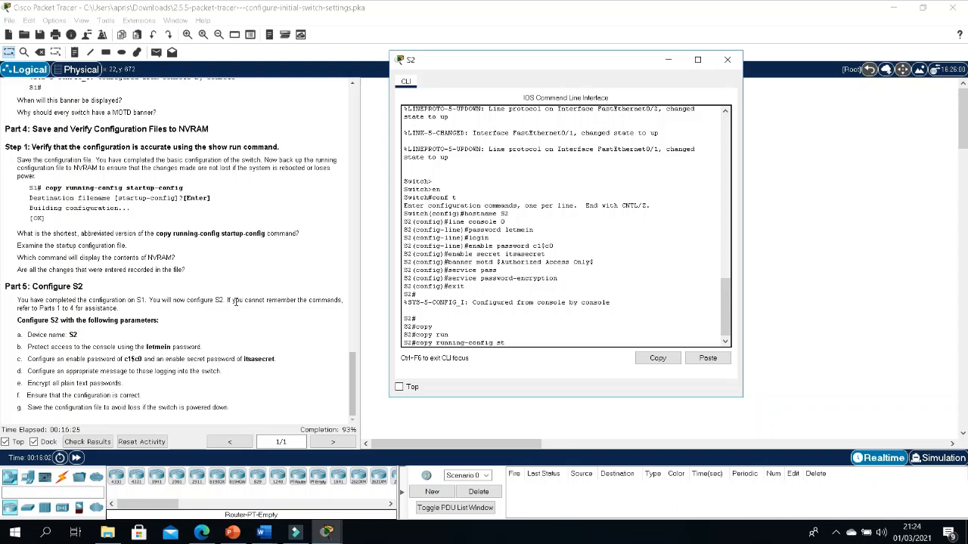
pyautogui.write('t')
pyautogui.press('Tab')
pyautogui.press('Return')
pyautogui.press('Return')
pyautogui.press('Return')
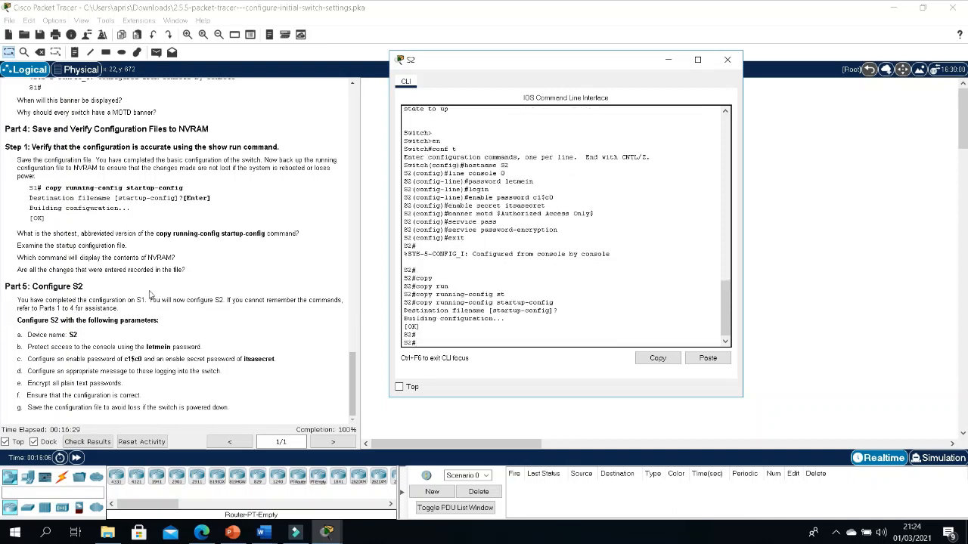
# - Check the activity's completion percentage, bring S2's command line window back up and minimize the main Packet Tracer window
pyautogui.click(335, 429)
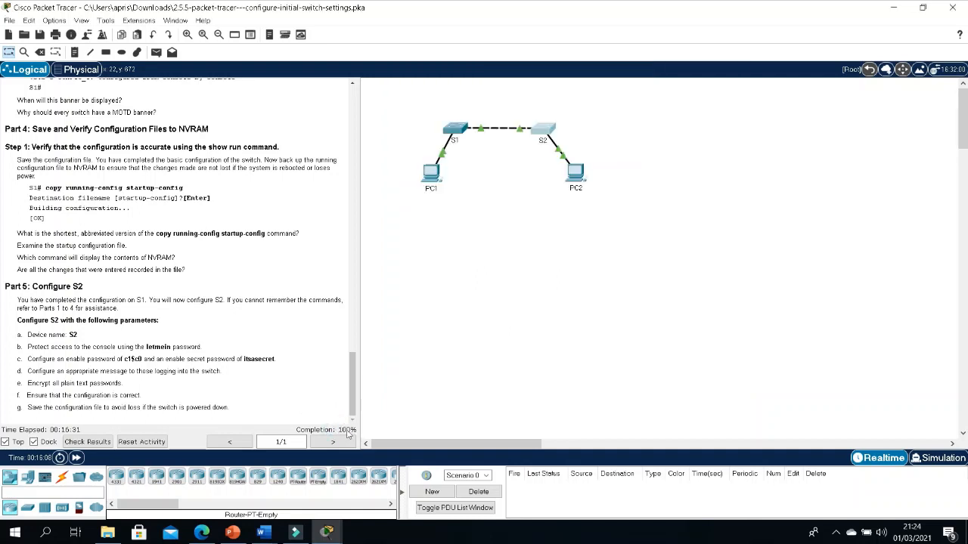
pyautogui.click(341, 429)
pyautogui.click(342, 431)
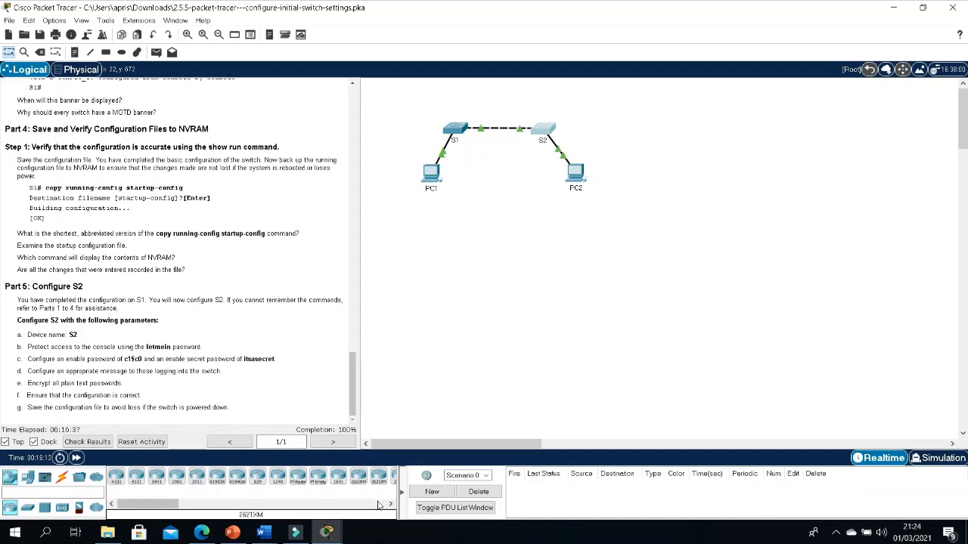
pyautogui.moveTo(327, 532)
pyautogui.click(423, 481)
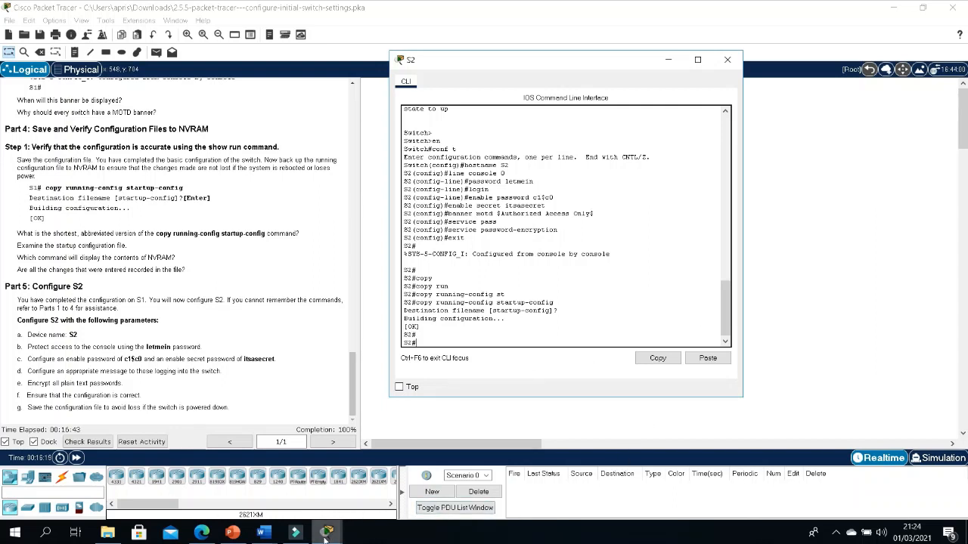
pyautogui.moveTo(336, 533)
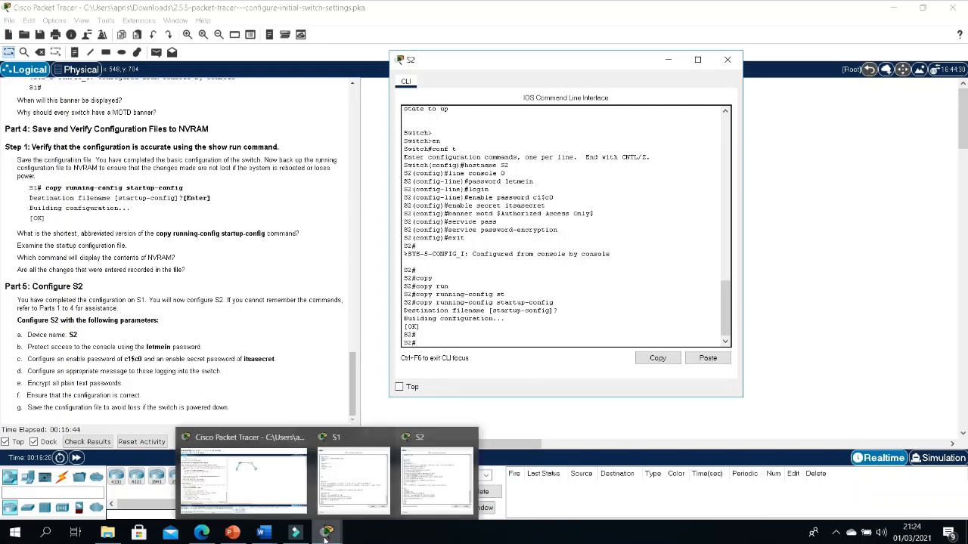
pyautogui.click(894, 9)
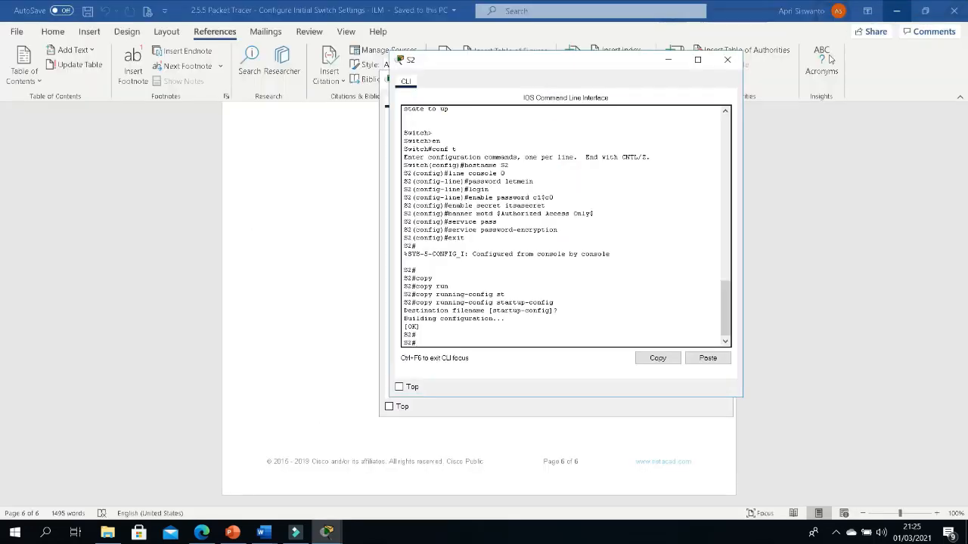